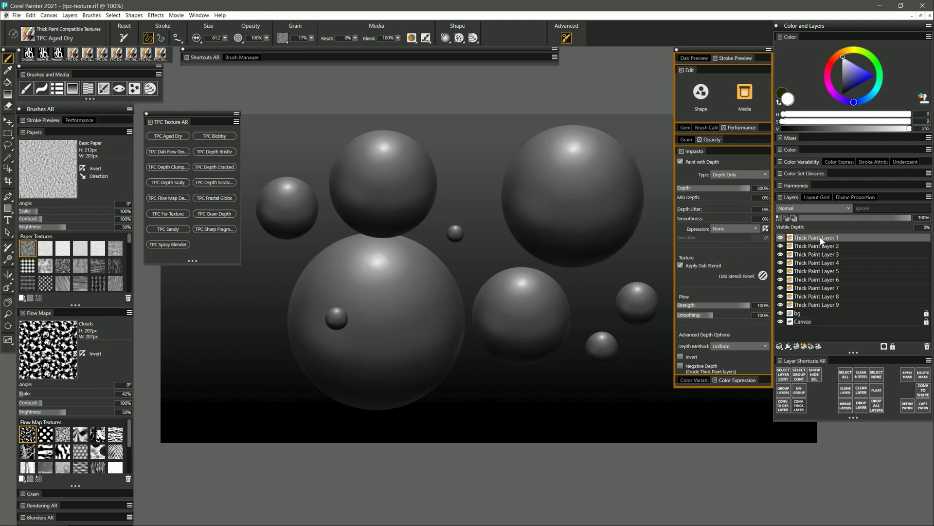
- Toggle Thick Paint Layer 1's visibility and raise its Visible Depth from 0% to 265%
click(781, 238)
click(781, 237)
click(780, 237)
click(780, 237)
click(781, 219)
drag(785, 229, 812, 230)
- Check Special Layers preferences, paint TPC Aged Dry relief on the top sphere, and raise depth to 566%
click(30, 15)
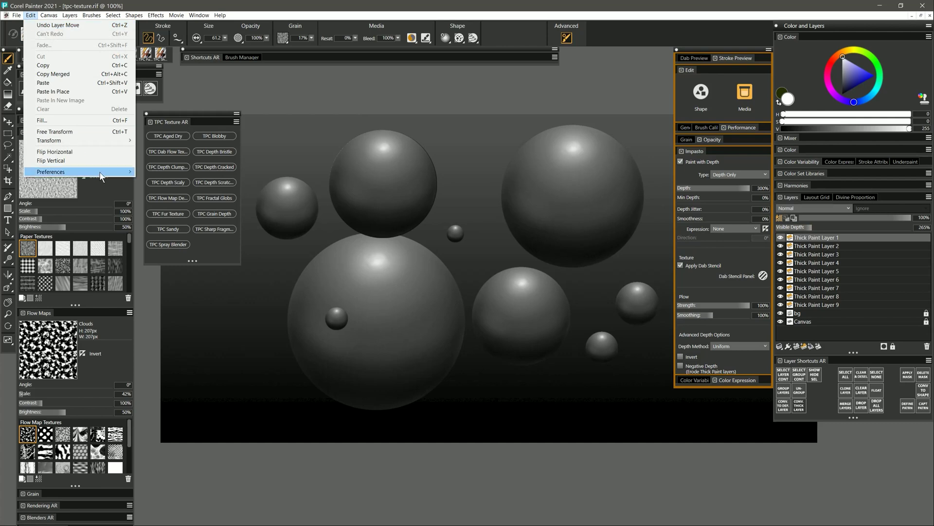
mouse_move(103, 174)
click(170, 189)
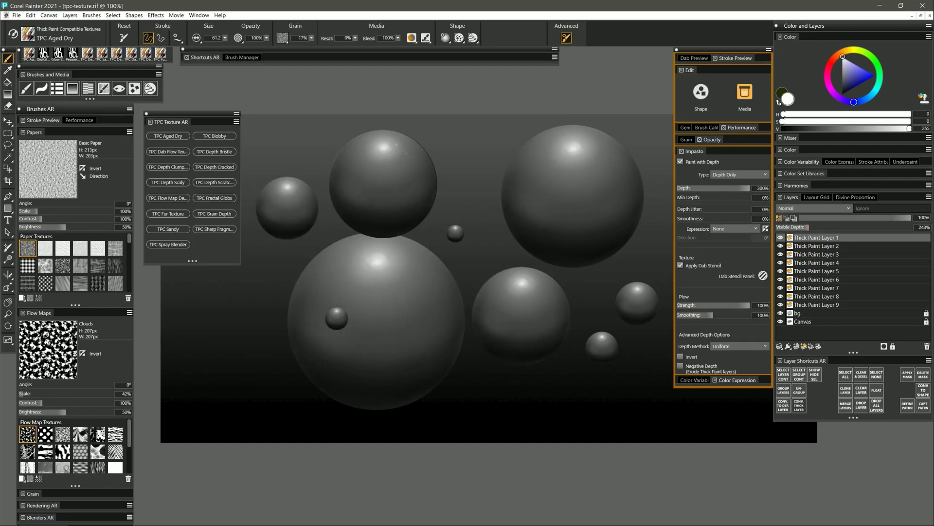
mouse_move(398, 146)
mouse_down()
mouse_move(383, 189)
mouse_move(393, 158)
mouse_move(423, 169)
mouse_move(373, 218)
mouse_up()
mouse_move(826, 226)
mouse_down()
mouse_move(902, 227)
mouse_move(825, 226)
mouse_up()
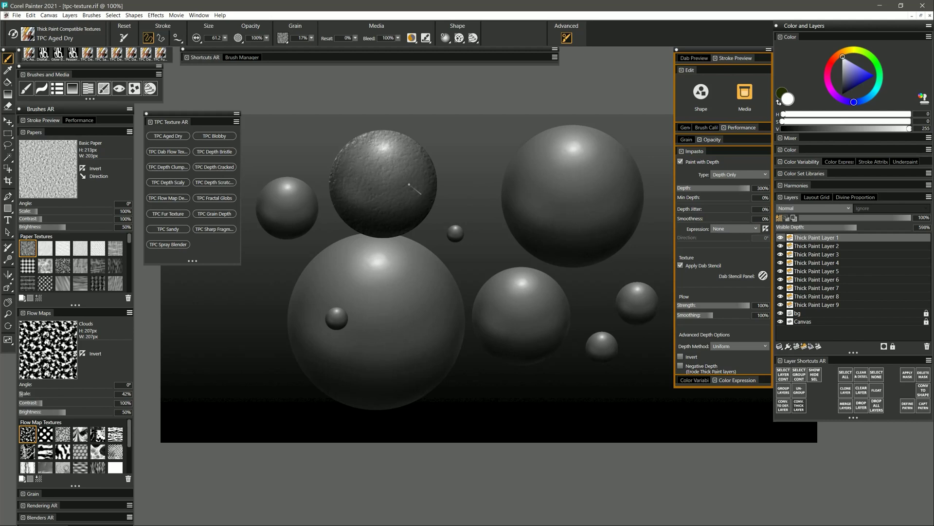
- Choose the Thick Paint > Heavily Loaded Knife brush in the Brush Selector
click(28, 38)
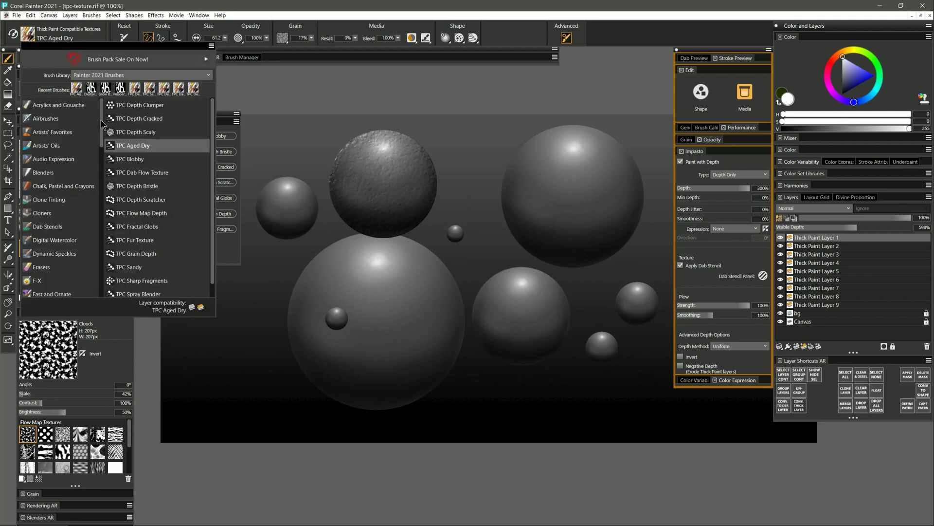
drag(101, 123, 101, 217)
click(68, 225)
click(152, 255)
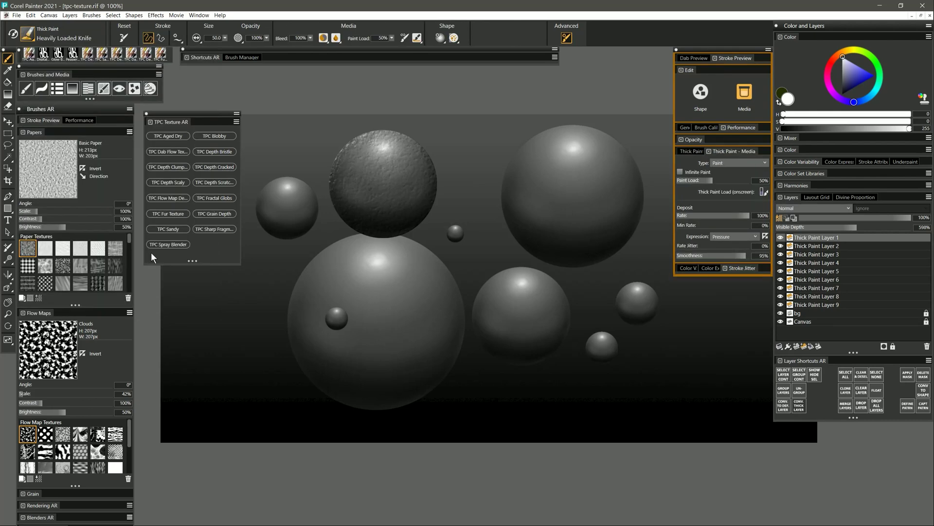
- Smear blue thick paint across the top sphere and reduce the layer's visible depth
click(869, 75)
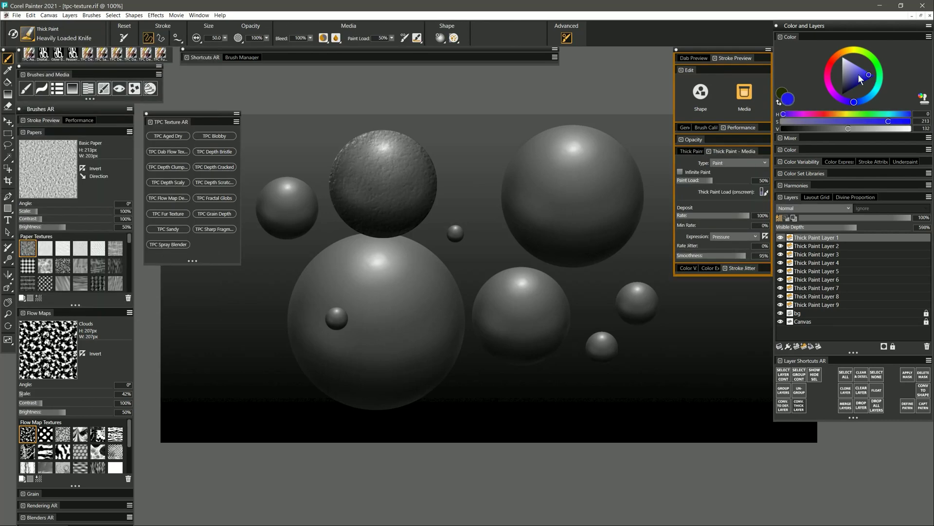
mouse_move(379, 141)
mouse_down()
mouse_move(404, 194)
mouse_move(395, 186)
mouse_move(404, 205)
mouse_move(370, 146)
mouse_move(390, 214)
mouse_move(433, 161)
mouse_move(414, 195)
mouse_move(389, 185)
mouse_move(413, 226)
mouse_up()
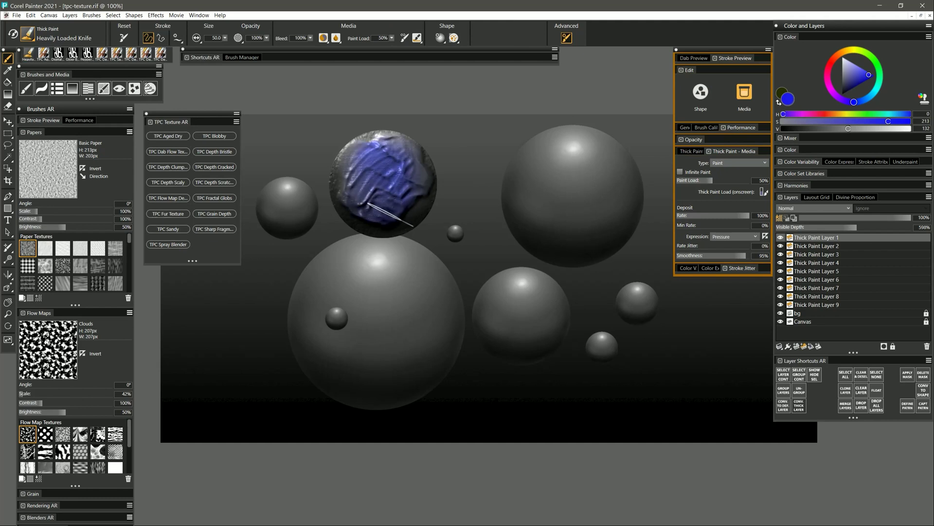
drag(857, 227, 813, 226)
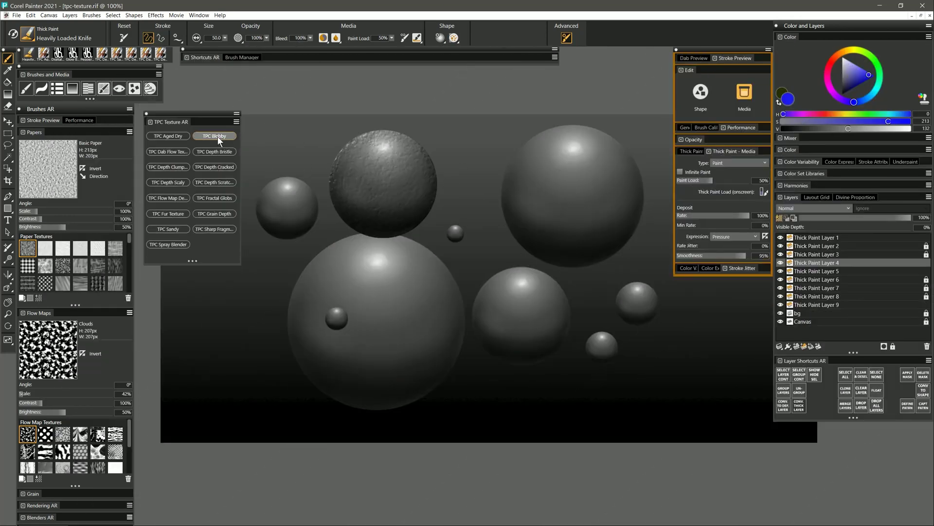
- Paint the top sphere in dark green with the TPC Blobby texture brush
click(214, 135)
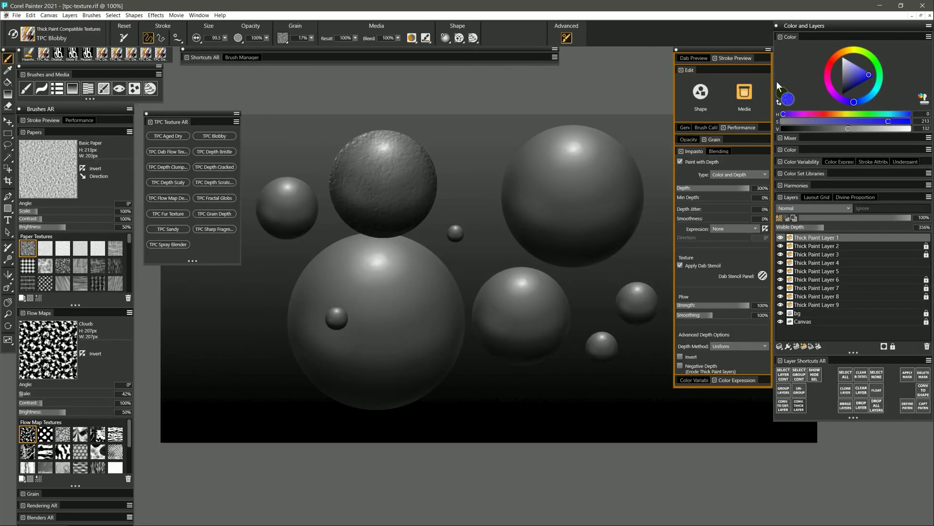
click(871, 57)
click(851, 85)
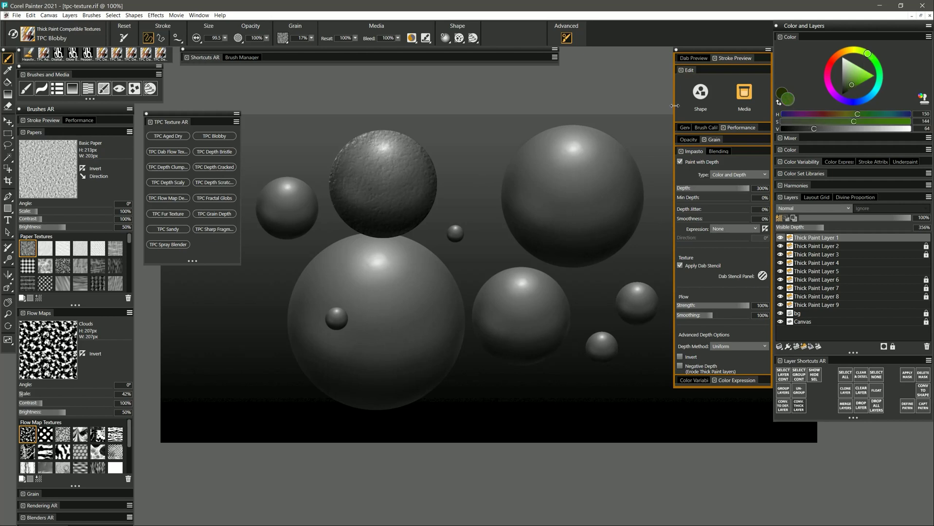
mouse_move(384, 156)
mouse_down()
mouse_move(375, 166)
mouse_move(409, 185)
mouse_move(390, 224)
mouse_move(336, 202)
mouse_up()
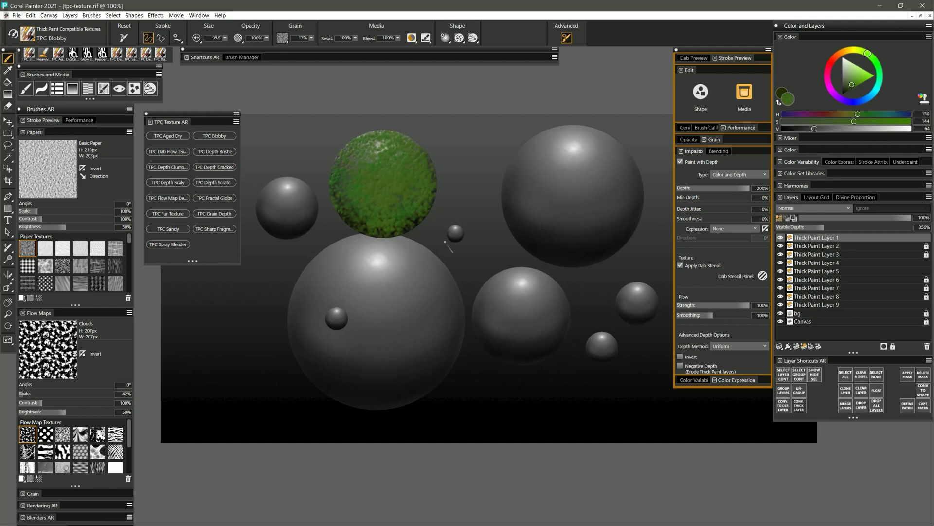
- Undo the green paint, set Impasto Type to Depth Only, and paint TPC Blobby relief on the top sphere
key(ctrl+z)
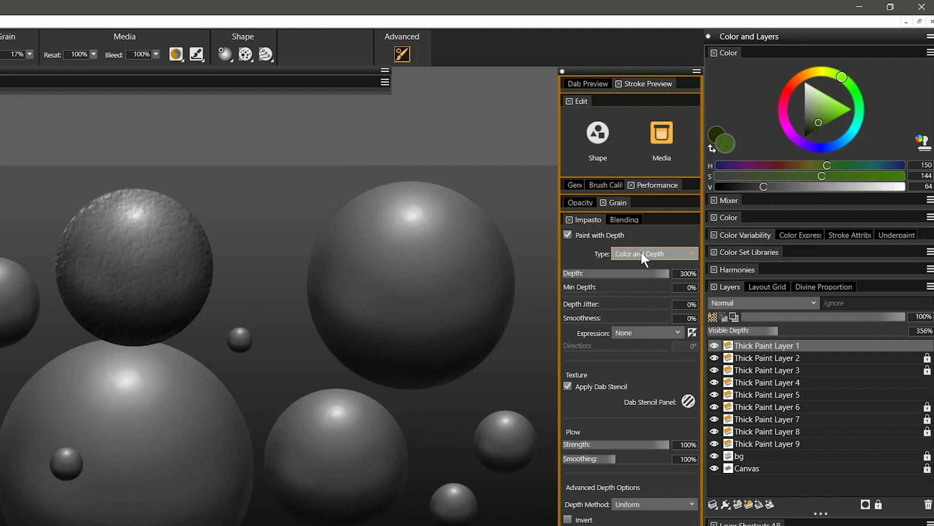
click(654, 254)
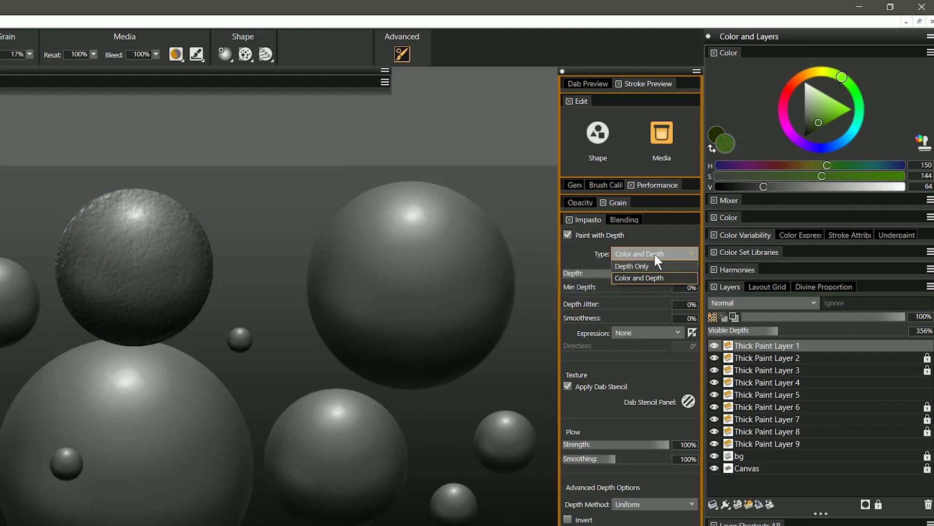
click(643, 265)
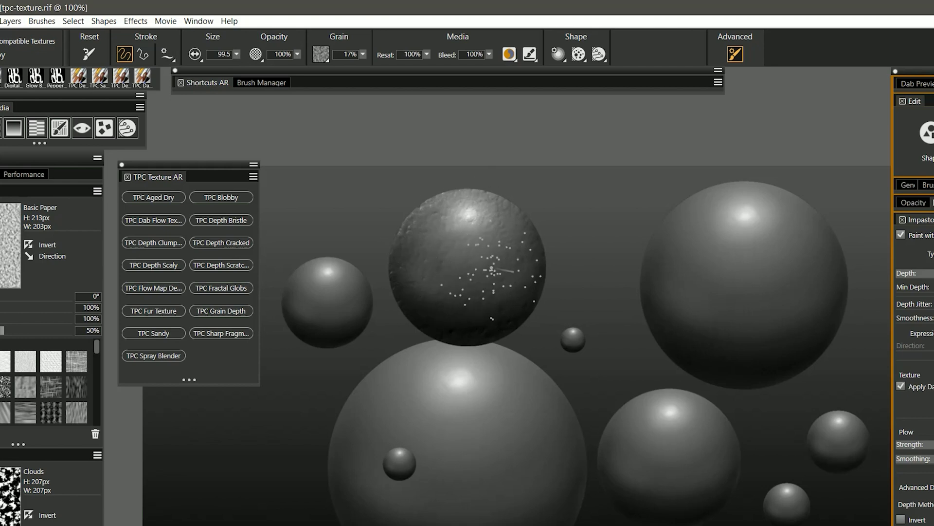
mouse_move(508, 301)
mouse_down()
mouse_move(508, 221)
mouse_move(410, 235)
mouse_move(437, 302)
mouse_move(393, 257)
mouse_move(432, 199)
mouse_move(395, 251)
mouse_move(523, 286)
mouse_up()
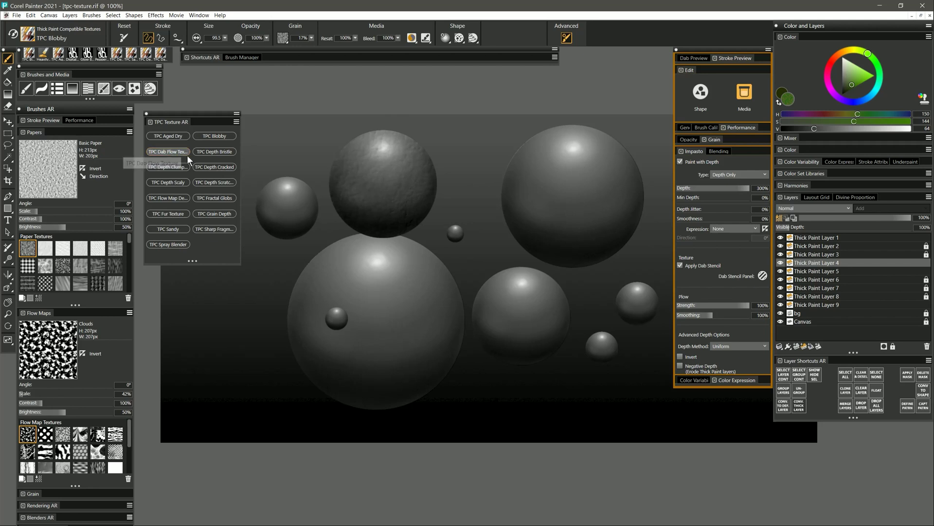
- Select TPC Dab Flow Texture and set its dab stencil to the Desk Paint texture
click(187, 156)
click(399, 38)
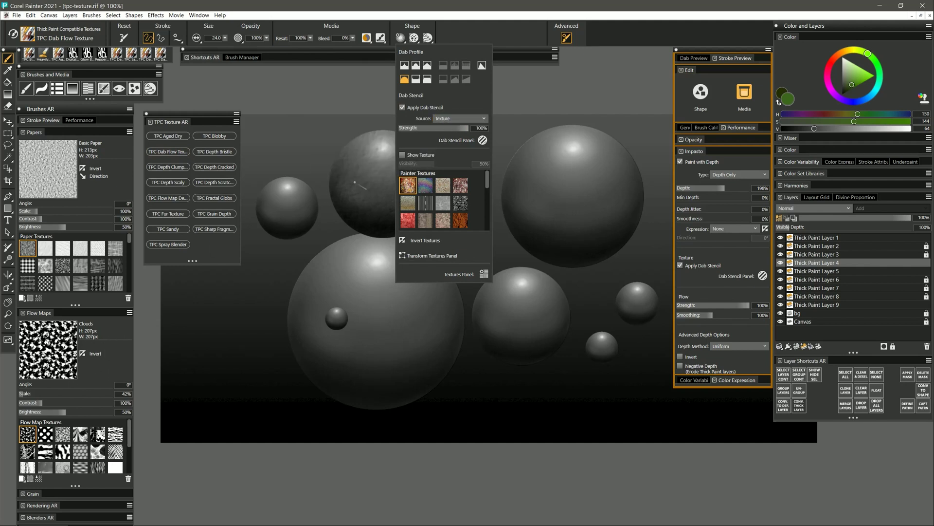
click(534, 13)
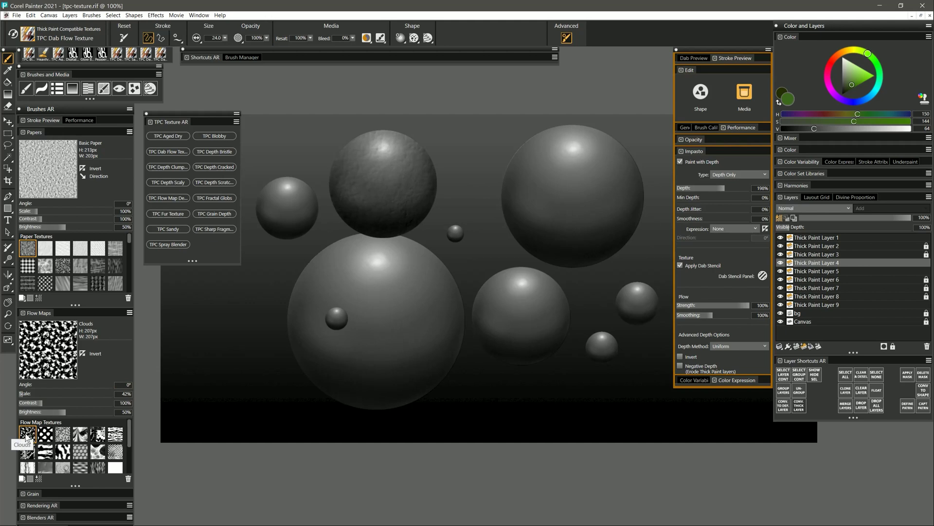
click(400, 38)
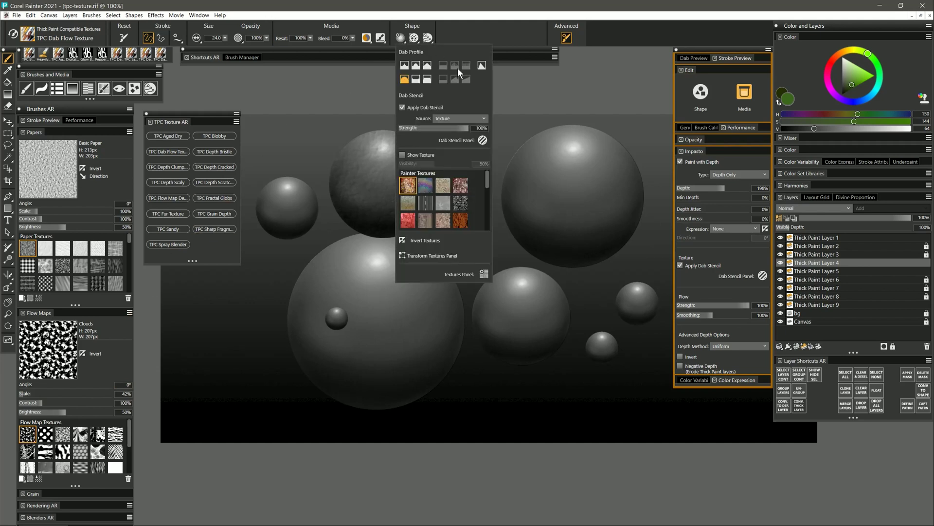
click(409, 186)
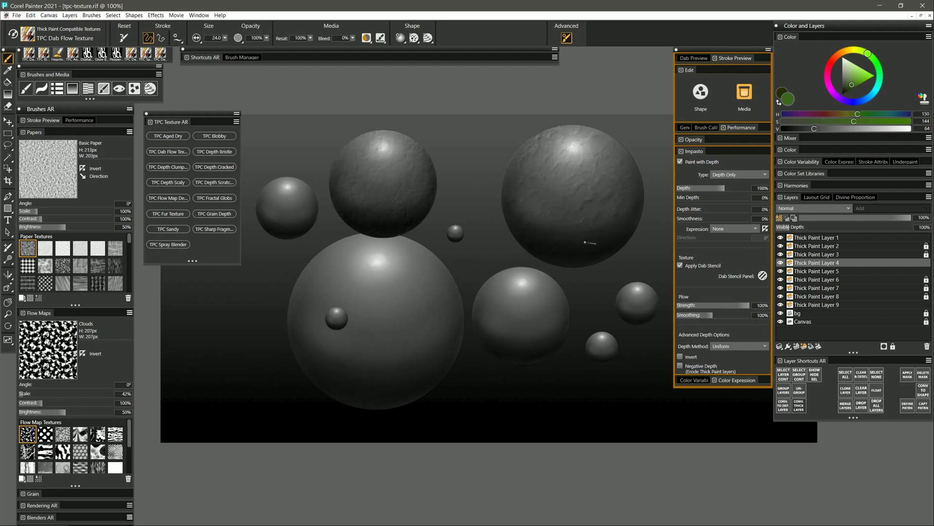
- Stamp High Tech stencil relief onto the upper-right sphere
click(400, 38)
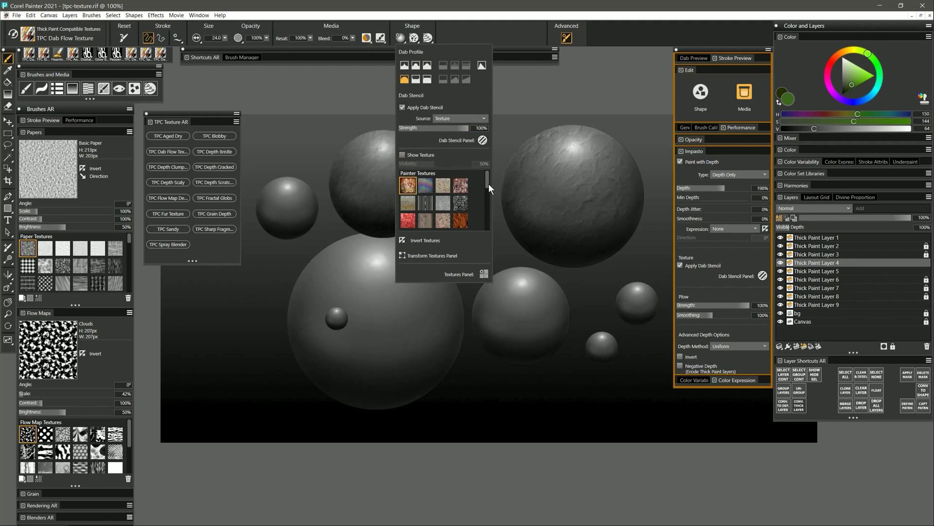
click(461, 203)
mouse_move(566, 250)
mouse_down()
mouse_move(439, 252)
mouse_move(478, 298)
mouse_move(518, 308)
mouse_move(546, 257)
mouse_move(580, 295)
mouse_up()
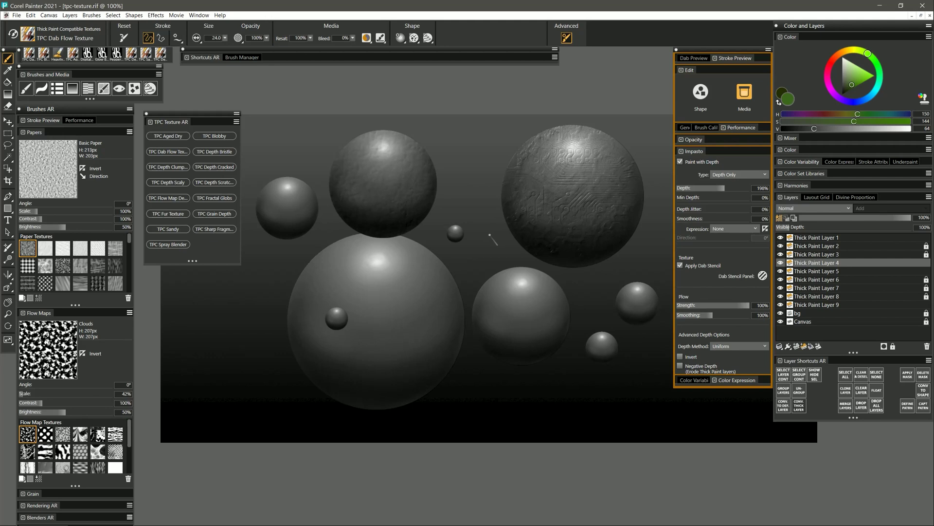
- On Thick Paint Layer 5, paint bumpy streaks across the large lower-left sphere and set depth to 125%
click(817, 271)
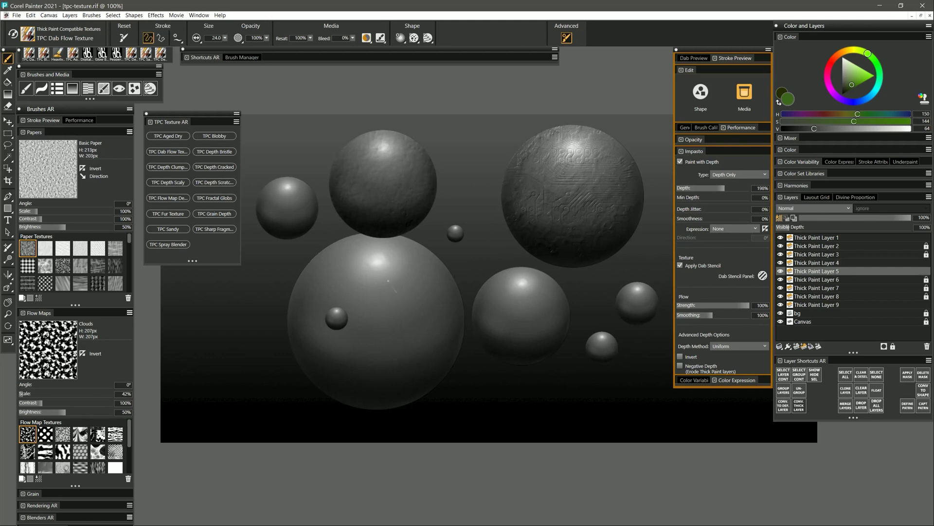
mouse_move(332, 277)
mouse_down()
mouse_move(364, 275)
mouse_move(376, 287)
mouse_move(352, 283)
mouse_move(359, 307)
mouse_move(401, 292)
mouse_up()
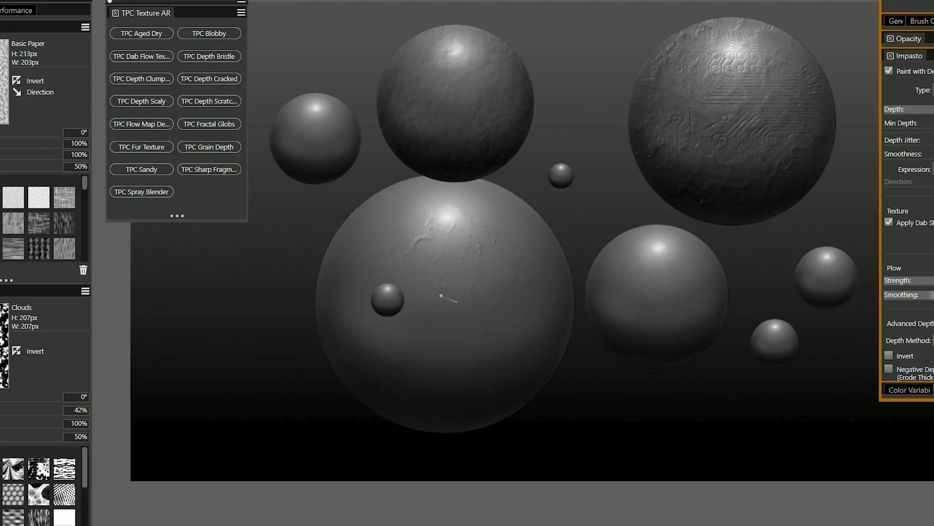
mouse_move(441, 296)
mouse_down()
mouse_move(427, 330)
mouse_move(494, 318)
mouse_move(423, 338)
mouse_move(499, 316)
mouse_move(460, 356)
mouse_move(497, 316)
mouse_move(524, 346)
mouse_up()
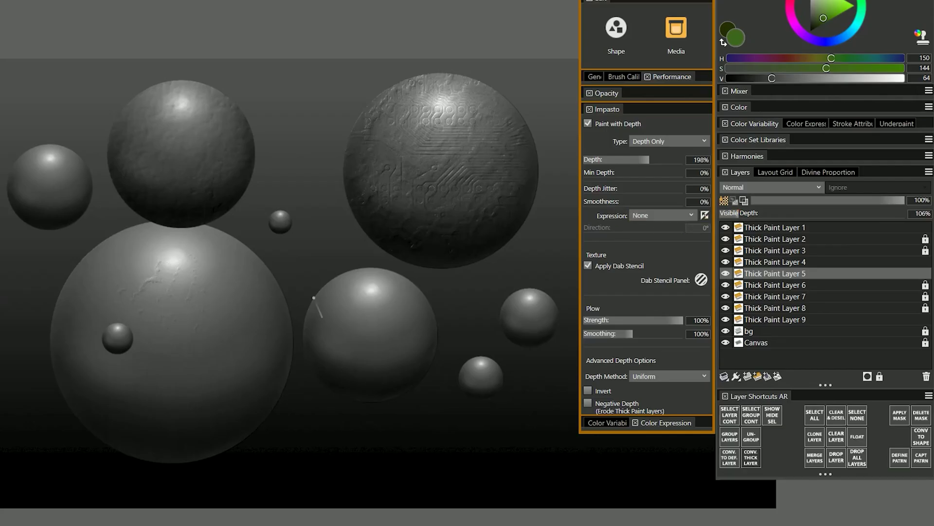
click(737, 212)
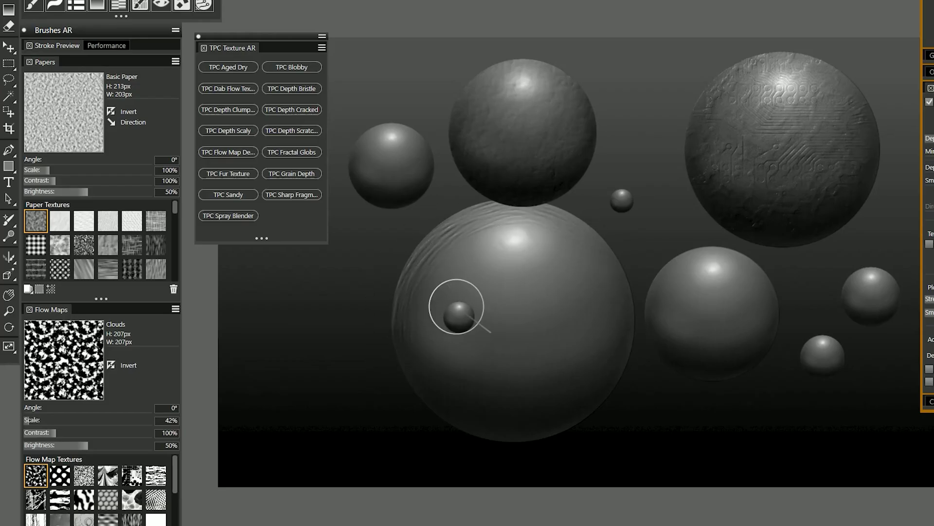
- Paint a diagonal streak on the large sphere, then revert the document with File > Revert
mouse_move(457, 307)
mouse_down()
mouse_move(471, 250)
mouse_move(513, 308)
mouse_move(427, 347)
mouse_move(488, 329)
mouse_move(515, 296)
mouse_move(435, 370)
mouse_move(552, 299)
mouse_move(556, 346)
mouse_move(472, 384)
mouse_move(596, 345)
mouse_move(442, 421)
mouse_move(576, 355)
mouse_move(510, 447)
mouse_move(421, 263)
mouse_move(399, 282)
mouse_move(522, 422)
mouse_move(442, 236)
mouse_move(440, 359)
mouse_move(507, 310)
mouse_move(449, 265)
mouse_move(580, 375)
mouse_move(456, 231)
mouse_move(550, 355)
mouse_move(472, 230)
mouse_move(560, 310)
mouse_move(524, 241)
mouse_move(560, 258)
mouse_move(552, 251)
mouse_move(566, 218)
mouse_move(605, 431)
mouse_move(653, 440)
mouse_move(604, 355)
mouse_move(517, 301)
mouse_move(528, 294)
mouse_move(520, 274)
mouse_move(541, 278)
mouse_move(537, 259)
mouse_move(498, 274)
mouse_move(507, 301)
mouse_move(531, 311)
mouse_move(547, 307)
mouse_move(557, 283)
mouse_move(713, 305)
mouse_move(702, 296)
mouse_move(721, 279)
mouse_move(688, 270)
mouse_move(666, 297)
mouse_move(746, 280)
mouse_move(730, 311)
mouse_move(673, 332)
mouse_up()
click(16, 15)
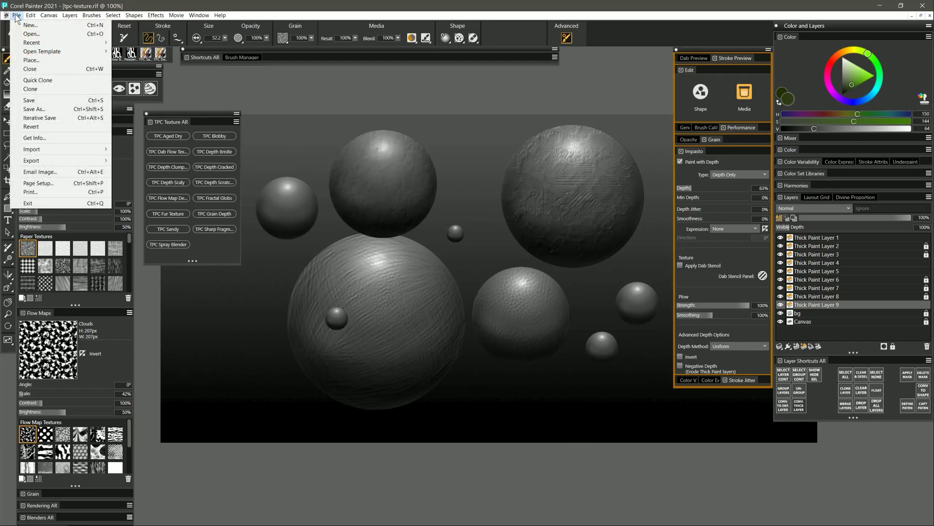
mouse_move(48, 55)
click(50, 127)
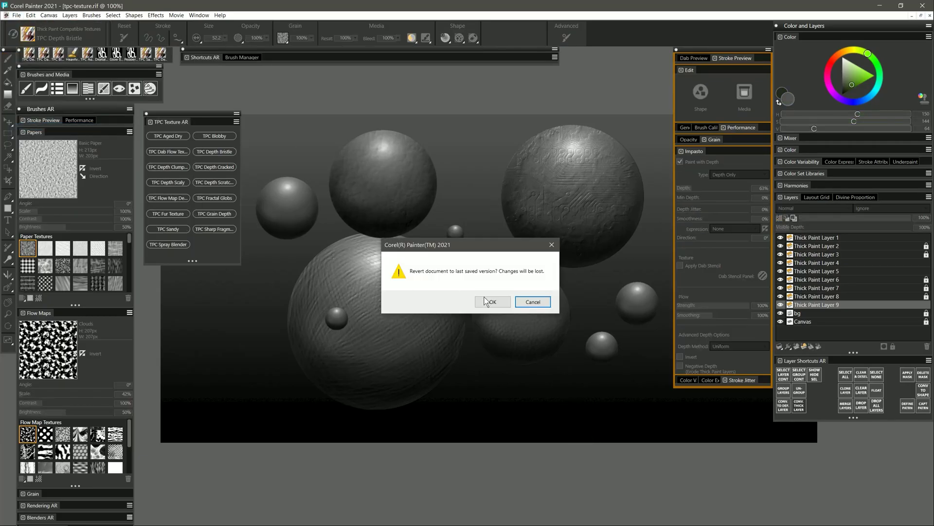
click(487, 302)
- Paint clumpy TPC Depth Clumper ridges on the upper-middle sphere and raise its visible depth to 523%
click(178, 167)
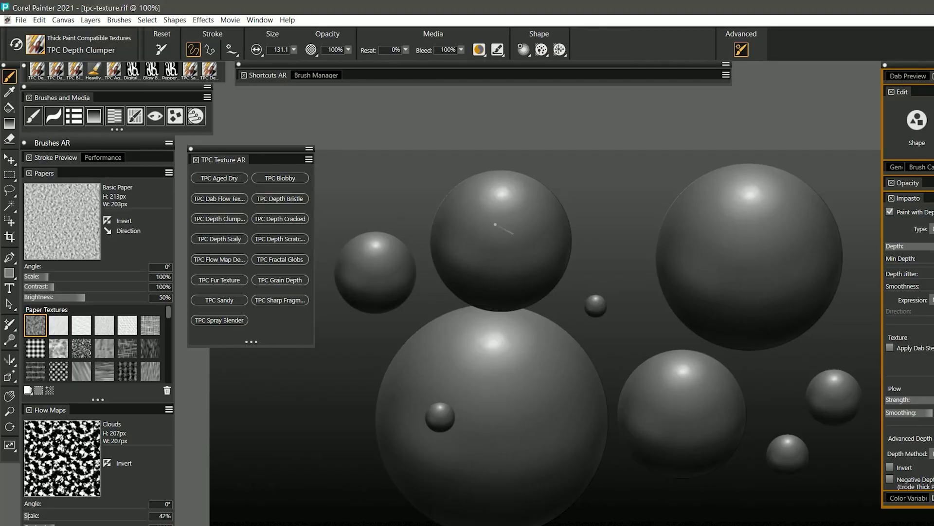
mouse_move(496, 223)
mouse_down()
mouse_move(509, 233)
mouse_move(494, 230)
mouse_move(494, 204)
mouse_move(515, 257)
mouse_move(498, 188)
mouse_move(455, 272)
mouse_move(555, 229)
mouse_move(496, 243)
mouse_move(480, 233)
mouse_move(531, 248)
mouse_move(482, 251)
mouse_move(502, 256)
mouse_move(507, 281)
mouse_move(500, 225)
mouse_move(514, 244)
mouse_move(487, 192)
mouse_move(544, 197)
mouse_move(458, 277)
mouse_move(560, 258)
mouse_up()
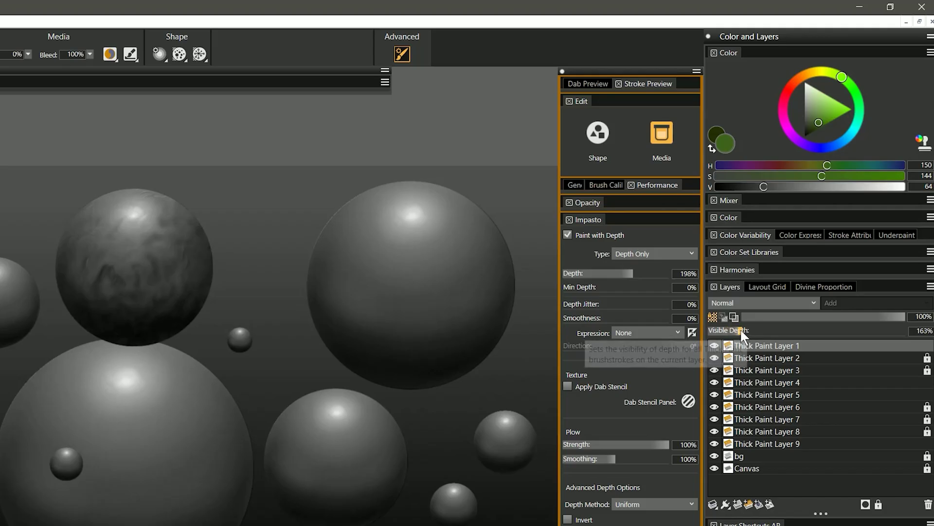
drag(740, 328, 796, 329)
mouse_move(145, 257)
mouse_down()
mouse_move(174, 227)
mouse_move(126, 278)
mouse_move(98, 274)
mouse_move(188, 259)
mouse_move(116, 227)
mouse_up()
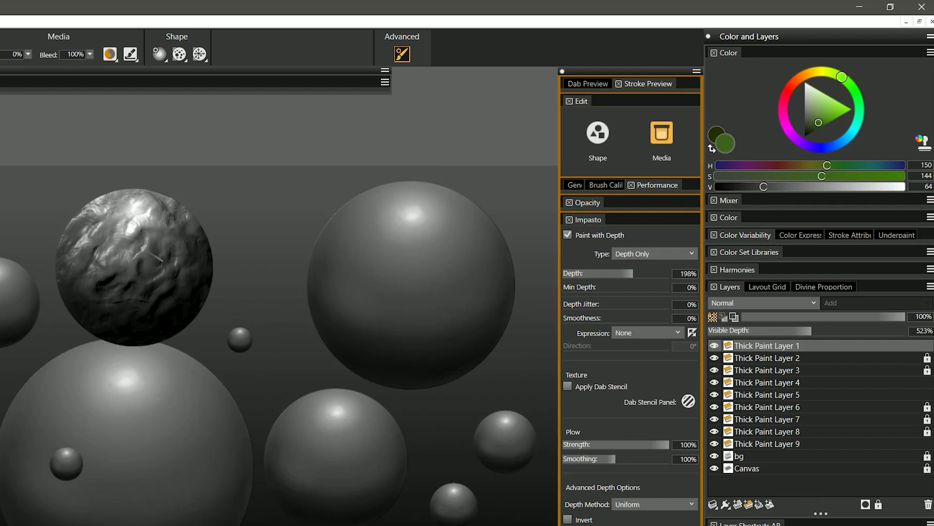
- Set Impasto Type to Color and Depth and pick a brighter green
click(647, 253)
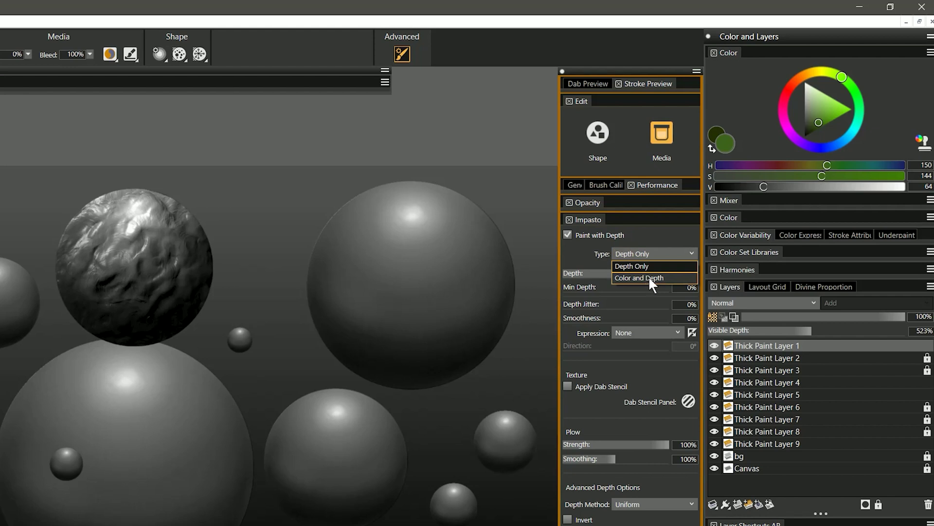
click(649, 276)
click(838, 109)
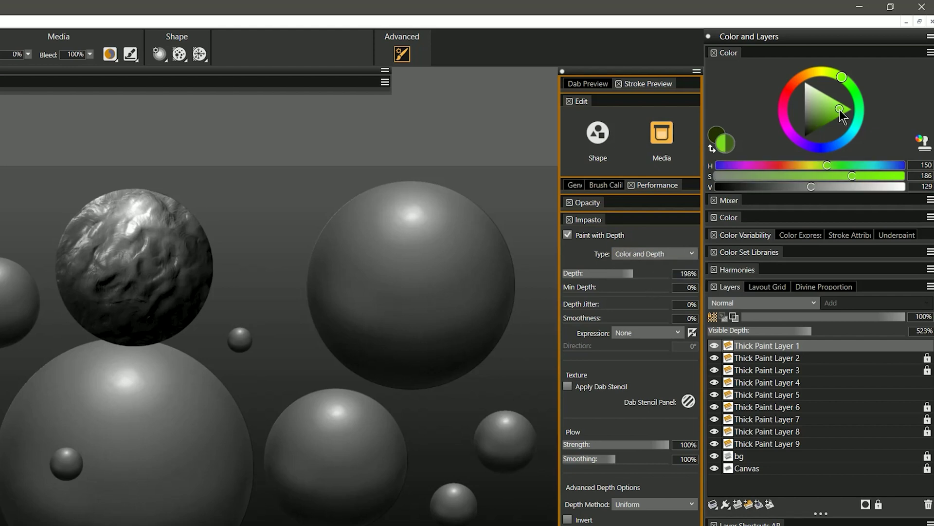
- Apply the Paint with Blender blending preset and brush green onto the left sphere
click(119, 52)
click(205, 96)
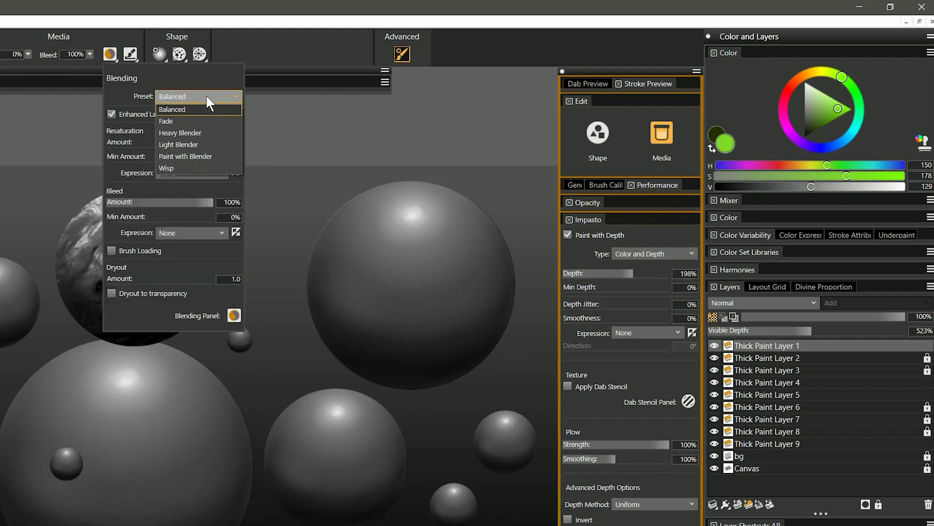
click(204, 155)
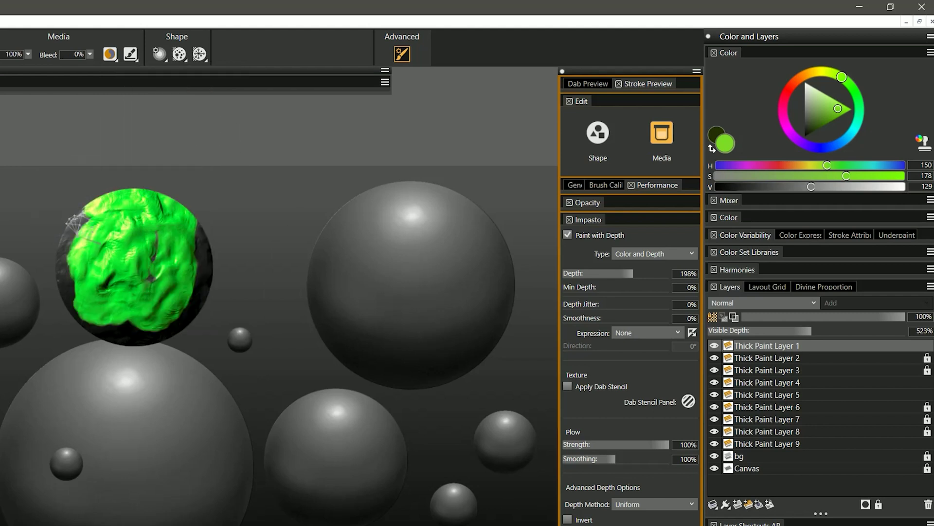
mouse_move(97, 243)
mouse_down()
mouse_move(185, 312)
mouse_move(194, 228)
mouse_move(97, 302)
mouse_move(156, 294)
mouse_move(161, 336)
mouse_up()
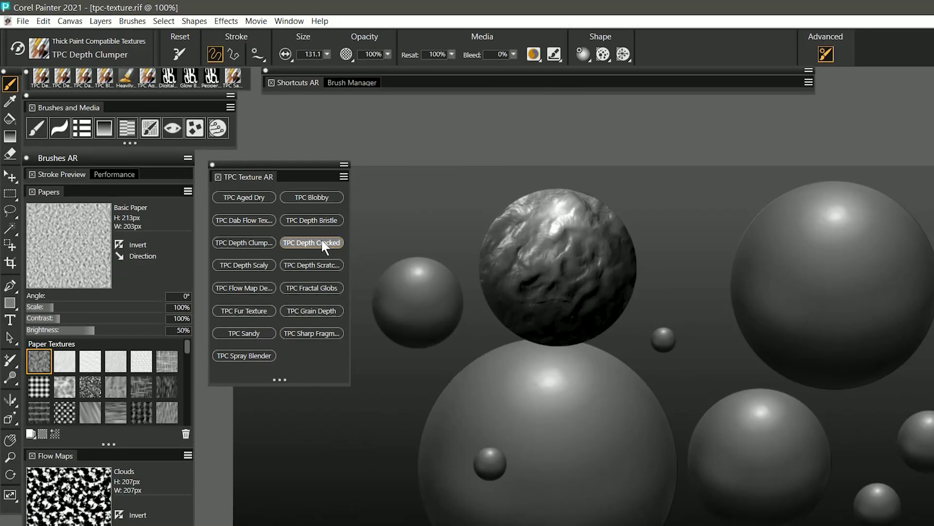
- Paint TPC Depth Cracked cracks over the upper-right sphere's top and left on Thick Paint Layer 4
click(323, 243)
mouse_move(545, 226)
mouse_down()
mouse_move(528, 277)
mouse_move(550, 224)
mouse_move(518, 233)
mouse_move(572, 191)
mouse_move(623, 248)
mouse_move(607, 313)
mouse_move(593, 317)
mouse_move(535, 219)
mouse_move(547, 275)
mouse_move(588, 326)
mouse_up()
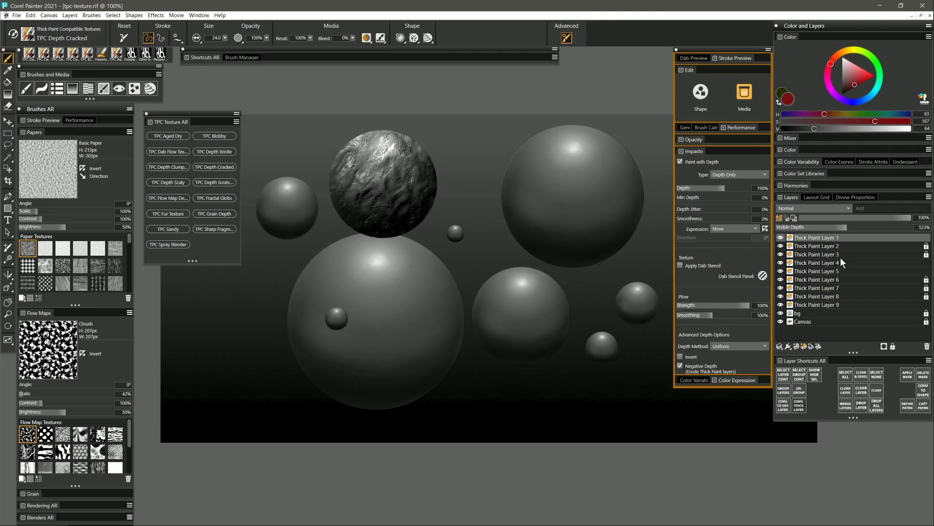
click(814, 263)
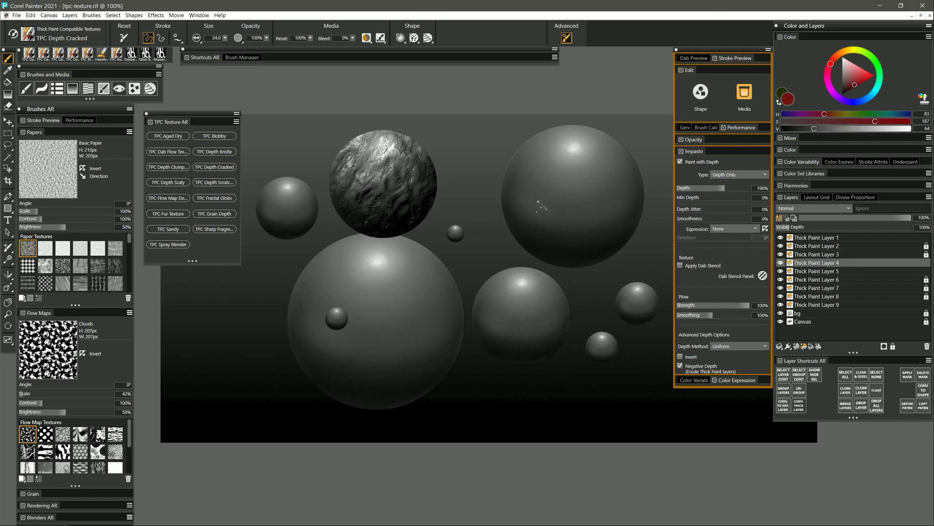
mouse_move(564, 137)
mouse_down()
mouse_move(603, 183)
mouse_move(593, 135)
mouse_move(621, 225)
mouse_move(595, 128)
mouse_up()
drag(519, 199, 547, 151)
- Raise Thick Paint Layer 4's Visible Depth slider to 423%
right_click(812, 264)
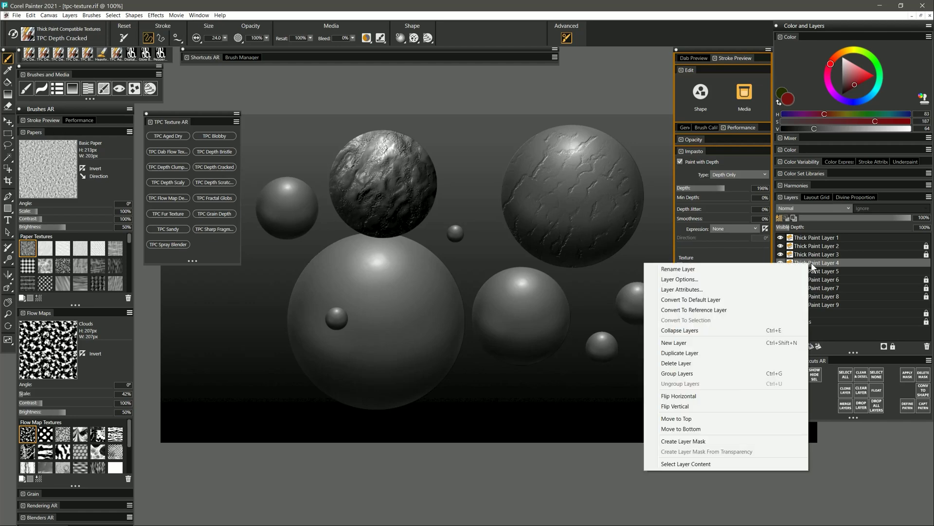
click(848, 263)
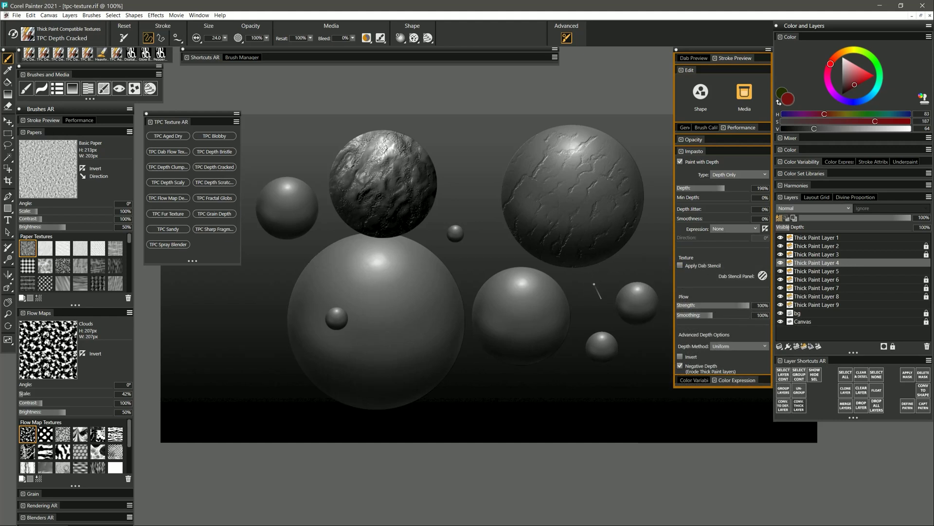
click(784, 227)
drag(810, 226, 827, 228)
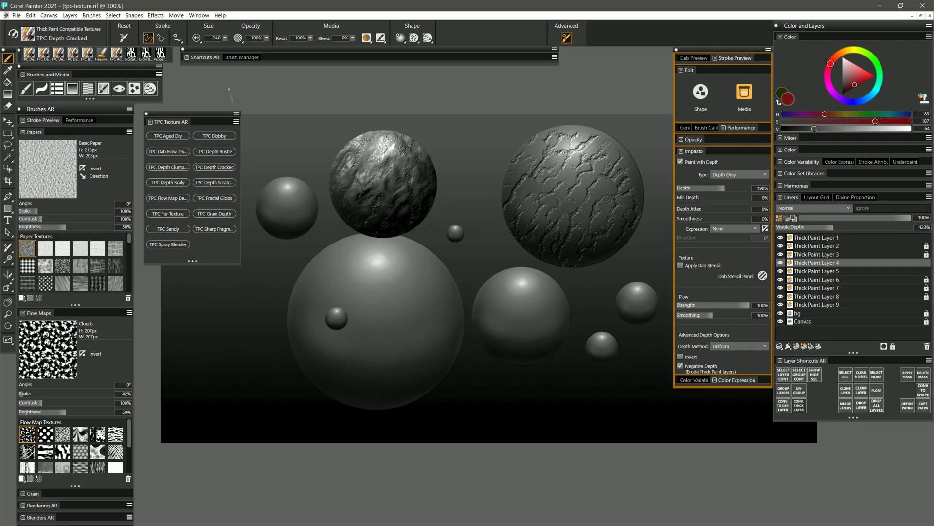
- Shift the Canvas Surface Lighting light source up and right, and apply it
click(48, 15)
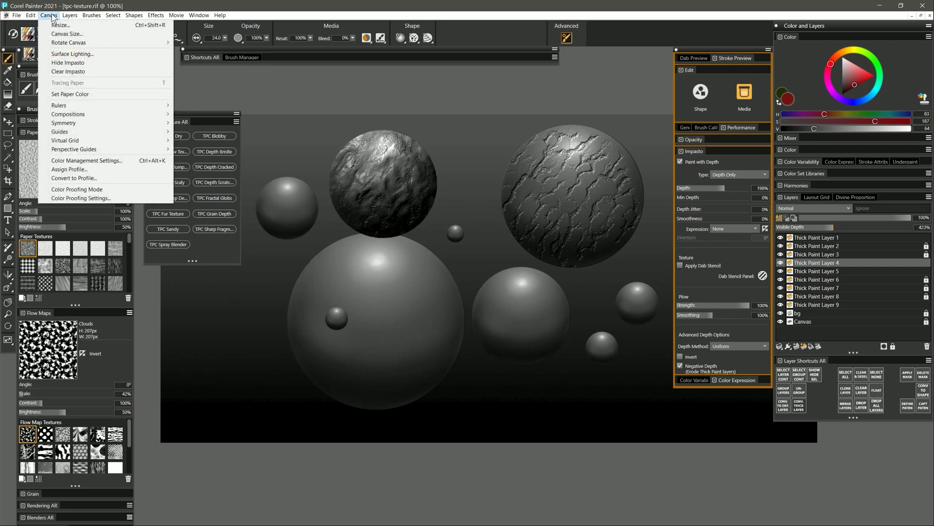
click(68, 54)
drag(296, 273, 309, 269)
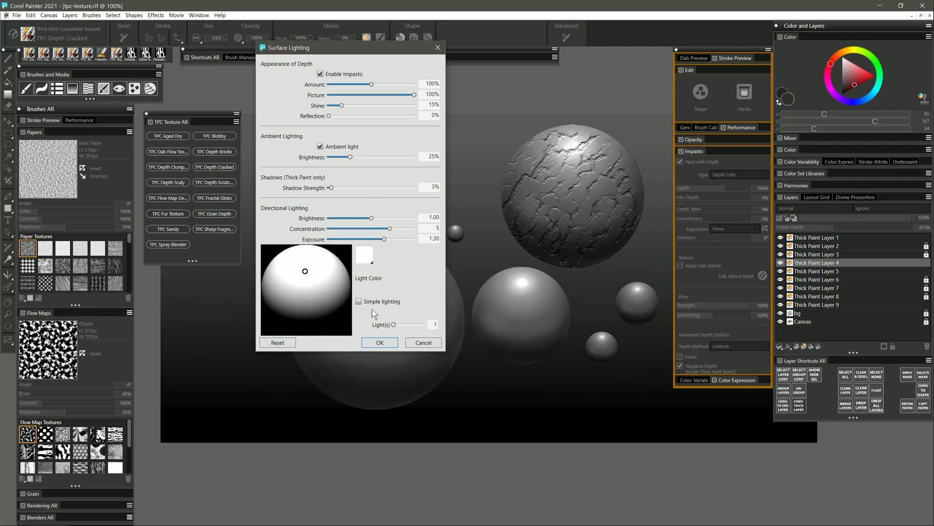
click(379, 342)
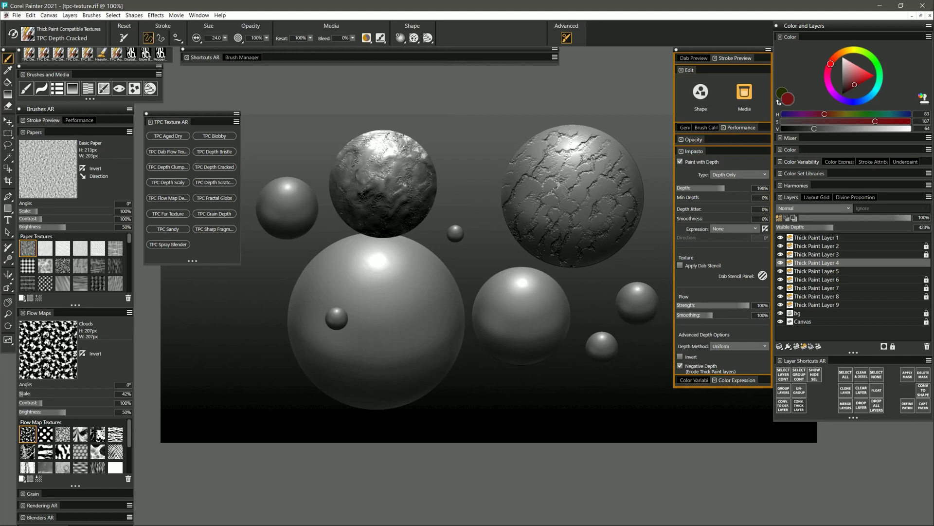
- Paint Fish Skin flow-map scales over the upper-right sphere, then set Flow Map Scale to 125% on Thick Paint Layer 5
mouse_move(557, 184)
mouse_down()
mouse_move(579, 169)
mouse_move(588, 202)
mouse_move(605, 209)
mouse_move(542, 241)
mouse_move(553, 255)
mouse_move(604, 228)
mouse_move(591, 166)
mouse_move(623, 204)
mouse_up()
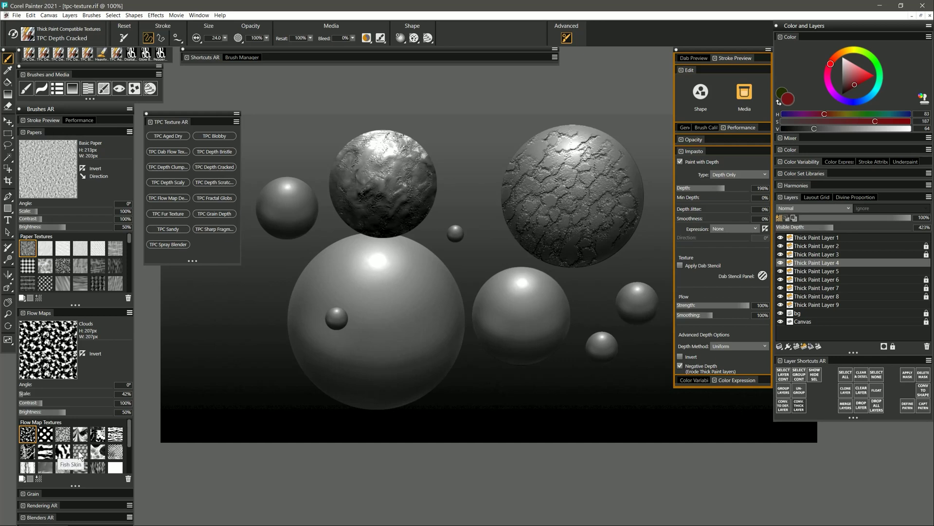
click(81, 455)
mouse_move(568, 155)
mouse_down()
mouse_move(630, 200)
mouse_move(610, 249)
mouse_move(532, 179)
mouse_move(554, 200)
mouse_move(593, 165)
mouse_move(591, 215)
mouse_up()
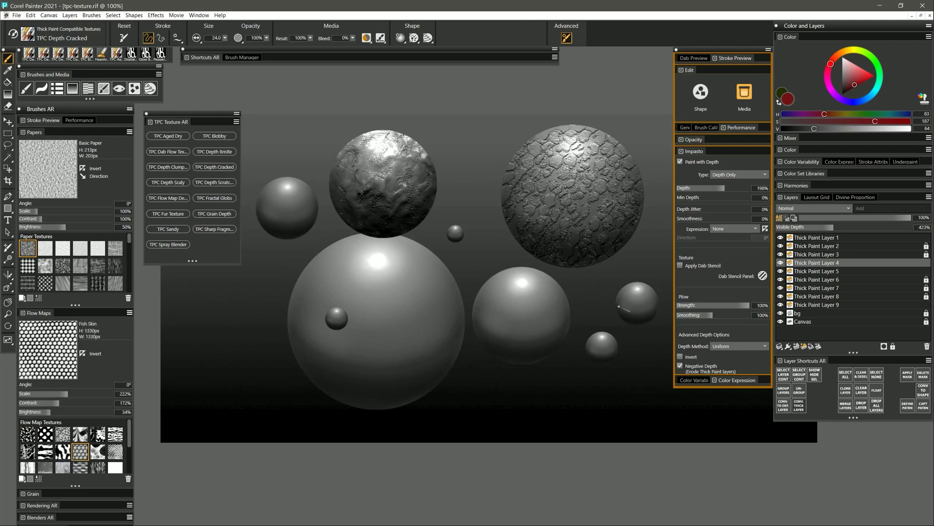
click(823, 270)
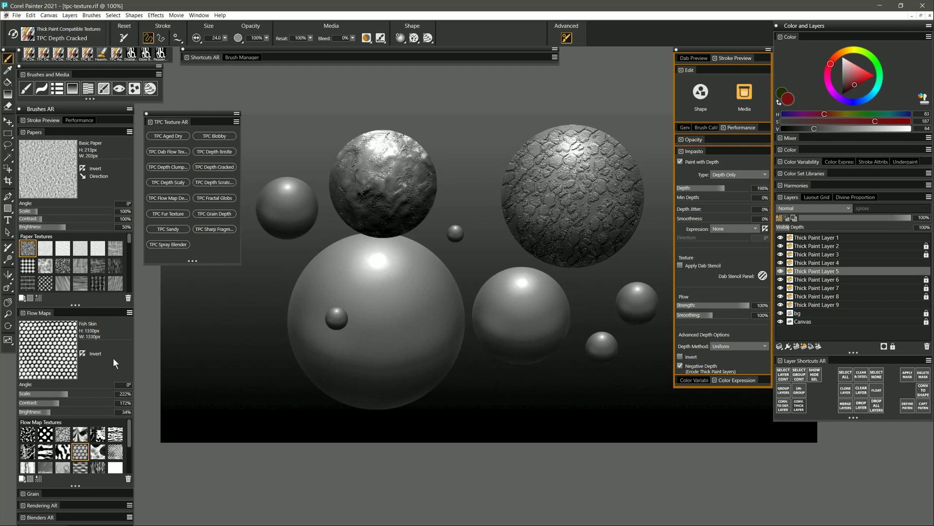
click(34, 393)
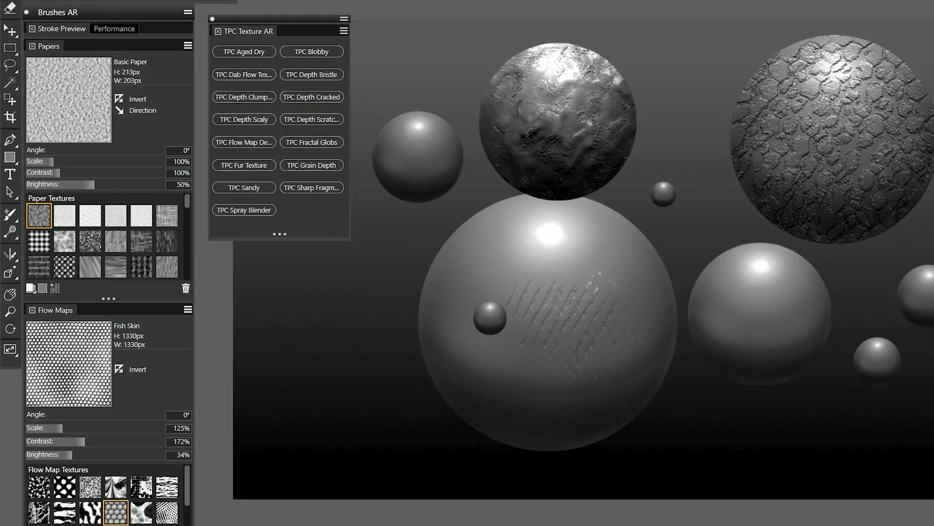
- Scribble diagonal back-and-forth depth hatching across the large lower sphere
mouse_move(600, 273)
mouse_down()
mouse_move(561, 273)
mouse_move(578, 341)
mouse_move(558, 319)
mouse_move(589, 303)
mouse_move(562, 335)
mouse_move(581, 307)
mouse_move(595, 309)
mouse_move(604, 296)
mouse_move(601, 308)
mouse_move(587, 280)
mouse_move(630, 301)
mouse_move(569, 354)
mouse_move(613, 302)
mouse_move(603, 357)
mouse_move(627, 355)
mouse_move(552, 371)
mouse_move(608, 359)
mouse_up()
mouse_move(549, 260)
mouse_down()
mouse_move(522, 235)
mouse_move(563, 229)
mouse_move(486, 252)
mouse_move(559, 214)
mouse_move(532, 193)
mouse_move(544, 214)
mouse_move(565, 221)
mouse_move(472, 265)
mouse_move(448, 288)
mouse_move(462, 281)
mouse_move(457, 387)
mouse_up()
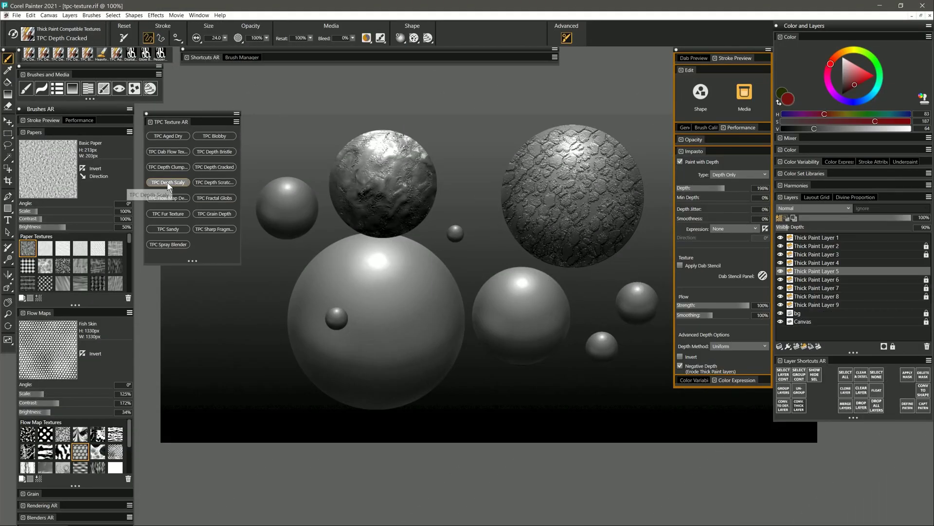
- Paint TPC Depth Scaly bumps on the large lower sphere with Visible Depth at 251%
click(168, 181)
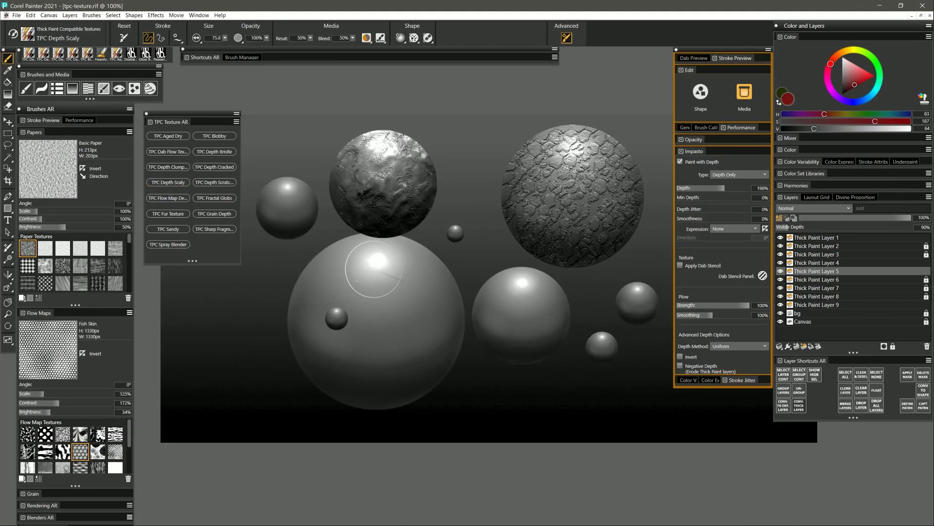
mouse_move(374, 269)
mouse_down()
mouse_move(377, 321)
mouse_move(341, 252)
mouse_move(399, 261)
mouse_move(407, 285)
mouse_move(323, 346)
mouse_move(417, 324)
mouse_move(349, 391)
mouse_move(457, 326)
mouse_move(448, 290)
mouse_move(395, 237)
mouse_move(288, 359)
mouse_move(324, 263)
mouse_move(419, 362)
mouse_move(361, 311)
mouse_move(385, 302)
mouse_move(367, 293)
mouse_move(411, 306)
mouse_move(339, 273)
mouse_move(456, 382)
mouse_move(429, 327)
mouse_up()
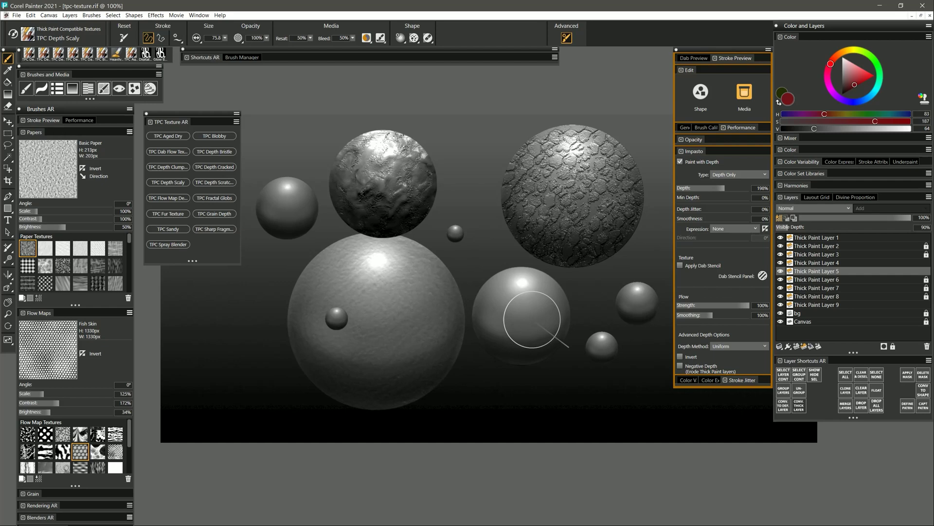
click(810, 227)
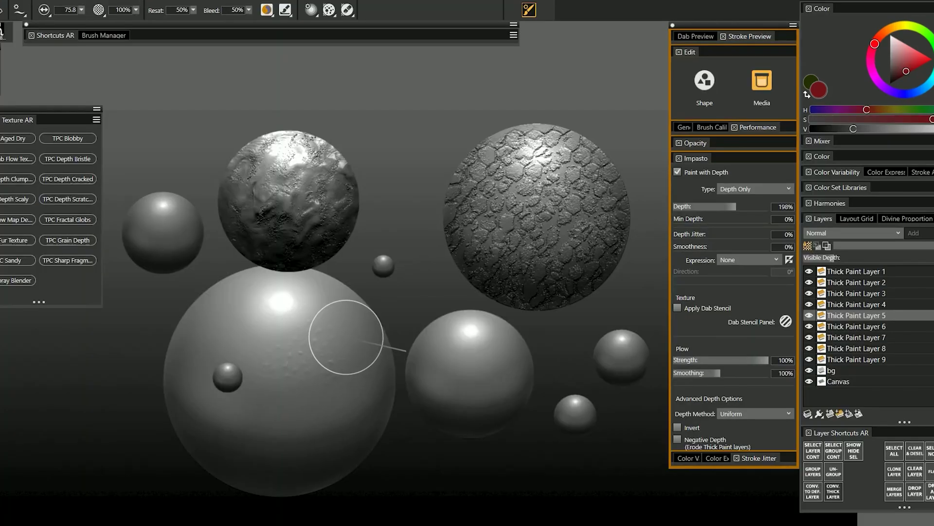
mouse_move(346, 337)
mouse_down()
mouse_move(319, 292)
mouse_move(271, 309)
mouse_move(265, 405)
mouse_move(308, 412)
mouse_move(363, 397)
mouse_up()
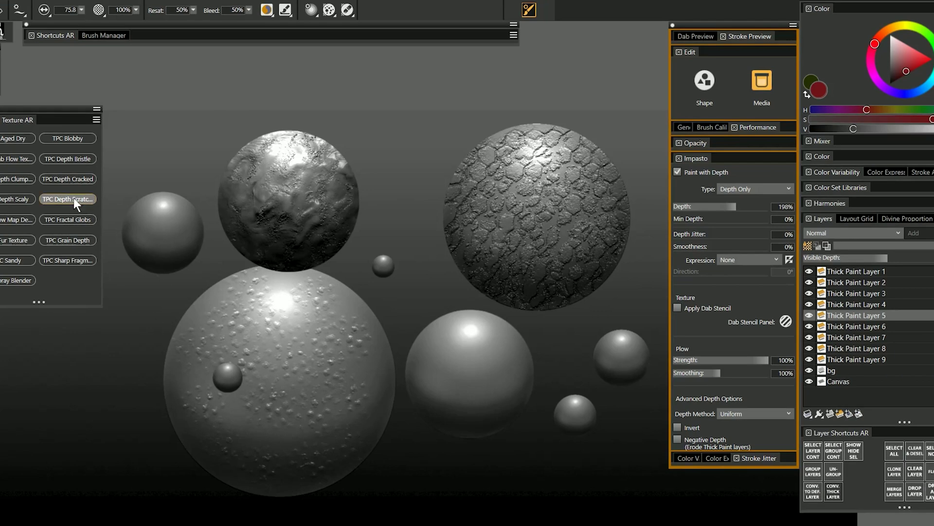
- Carve a curved scratch and a cross-hatched gouge patch into the large lower sphere with TPC Depth Scratcher
click(73, 199)
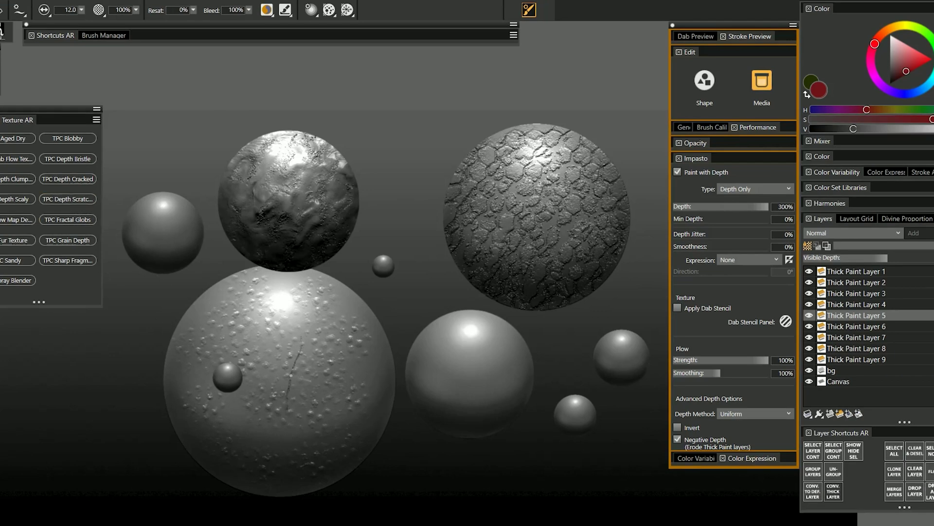
drag(866, 258, 846, 259)
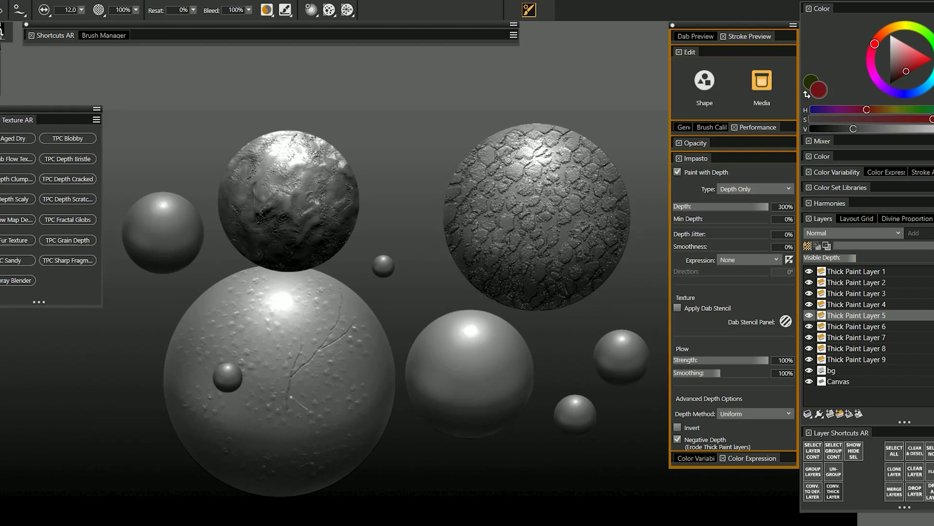
drag(262, 298, 271, 322)
drag(251, 388, 261, 405)
drag(244, 395, 254, 411)
drag(249, 409, 268, 429)
drag(242, 416, 251, 433)
drag(274, 419, 266, 432)
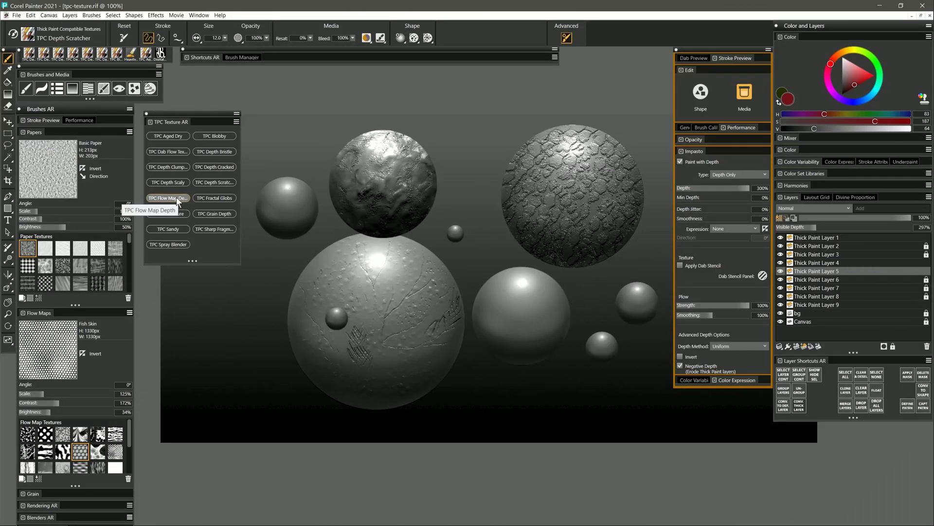
- Set up TPC Flow Map Depth with the Hatch flow map, a finer scale and maximum Visible Depth
click(176, 197)
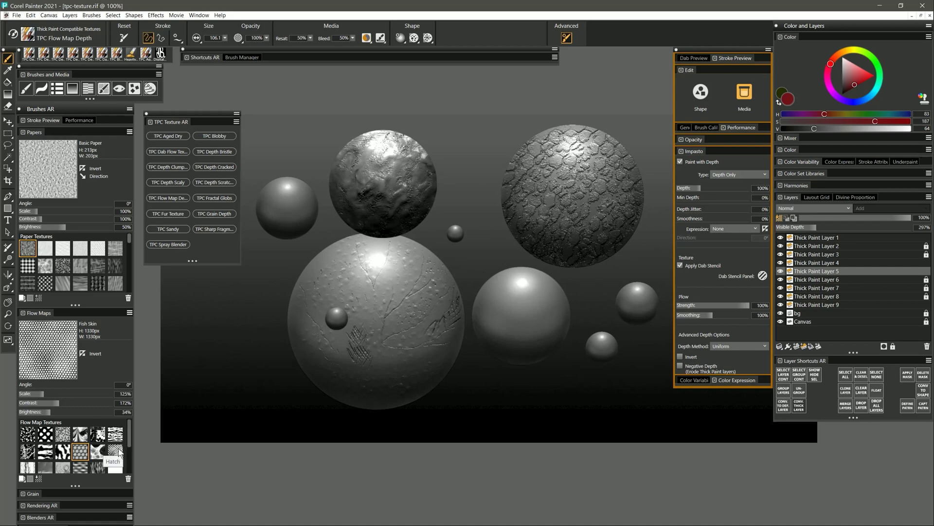
click(116, 452)
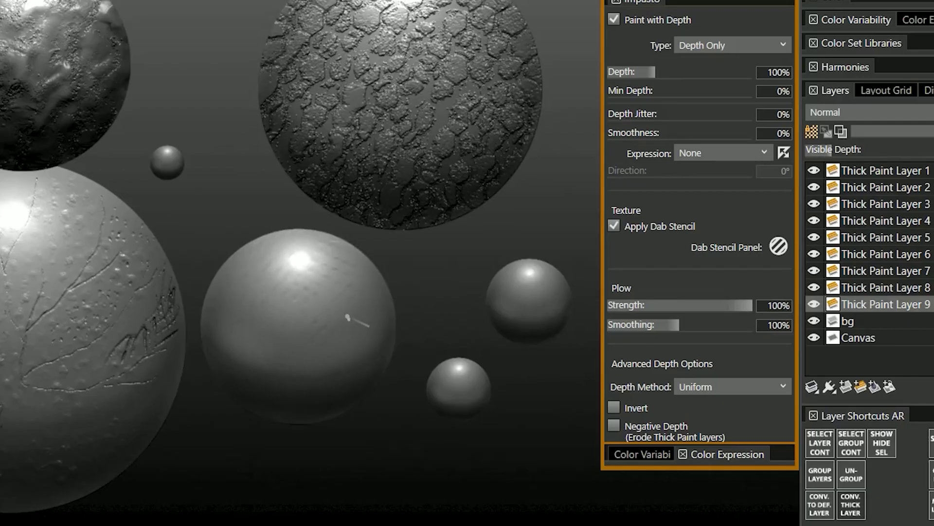
mouse_move(273, 389)
mouse_down()
mouse_move(365, 345)
mouse_move(341, 336)
mouse_move(300, 375)
mouse_up()
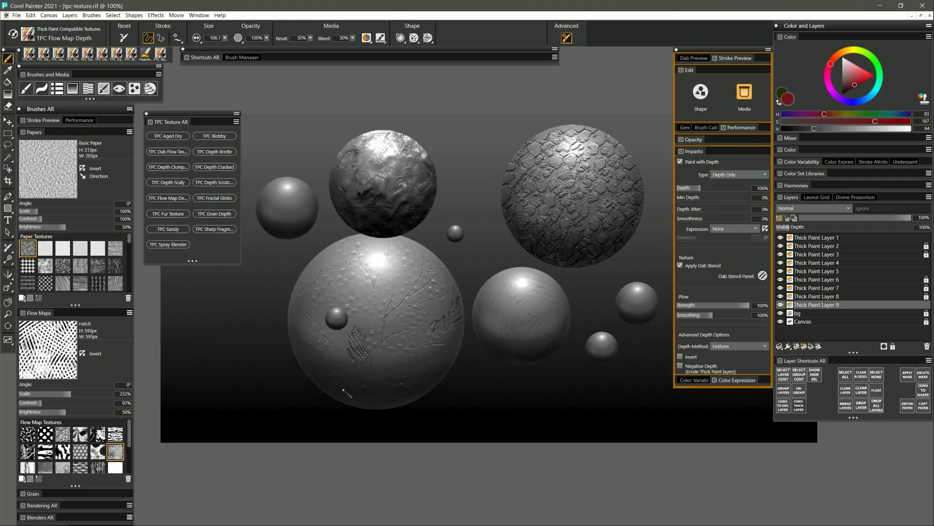
click(36, 395)
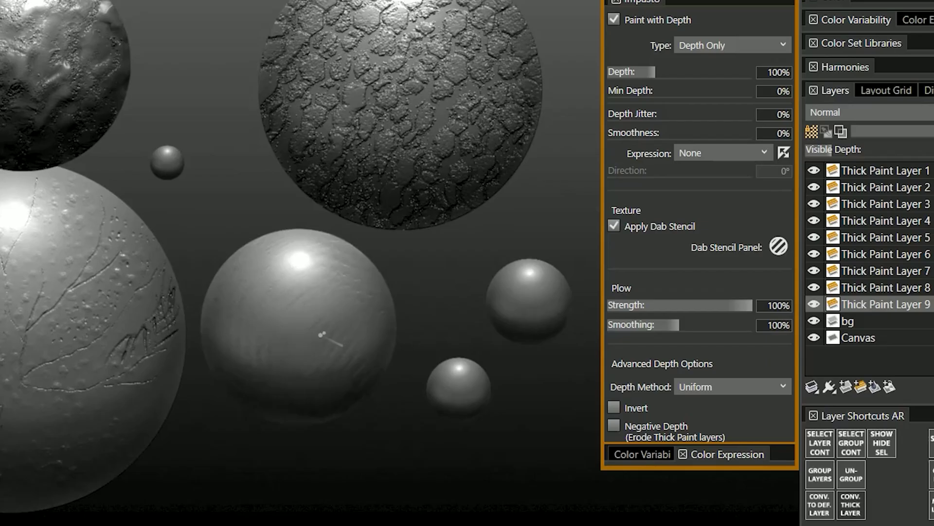
click(879, 149)
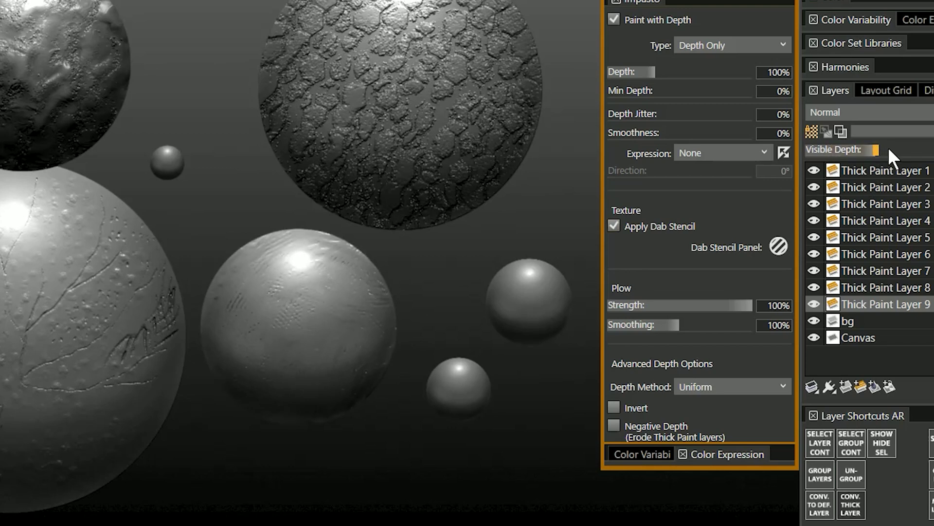
drag(916, 150, 924, 150)
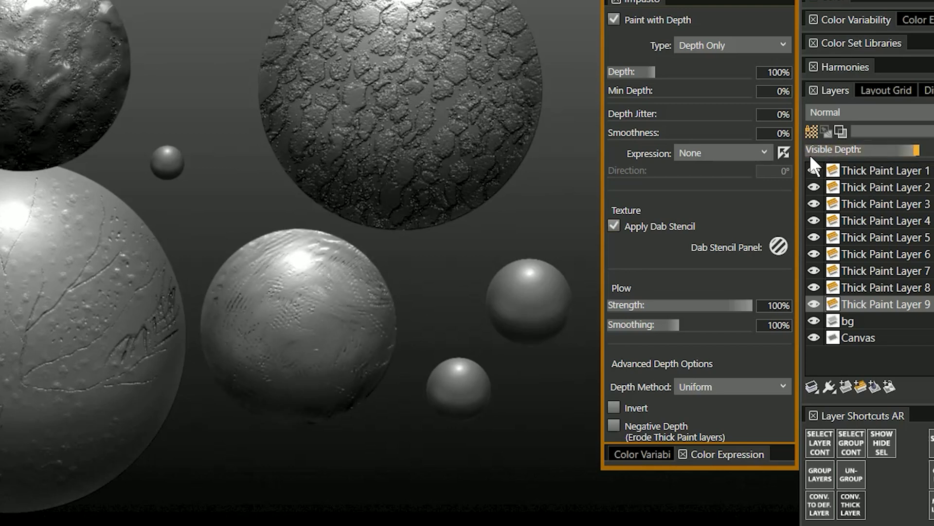
- Stamp round hatched impressions across the mid-sized sphere, then smooth them away
click(320, 331)
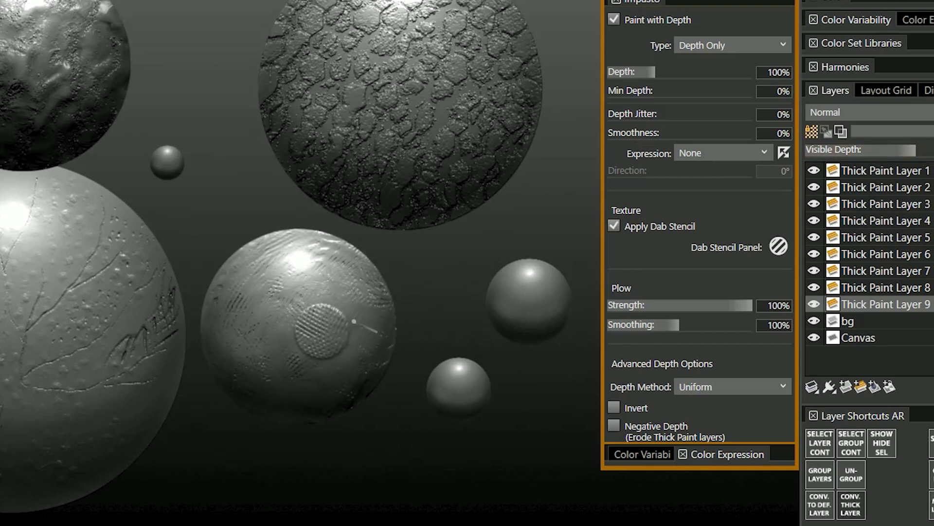
click(314, 311)
click(286, 316)
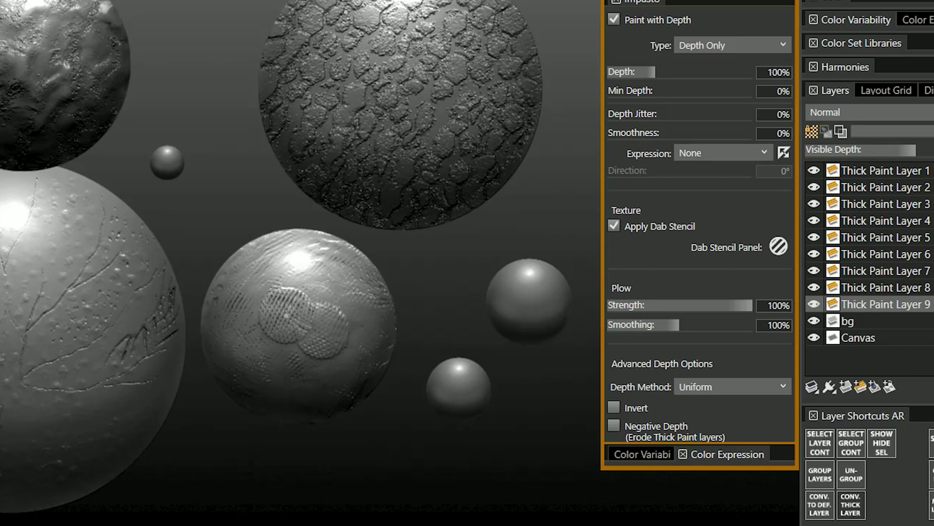
click(320, 284)
click(281, 271)
click(318, 248)
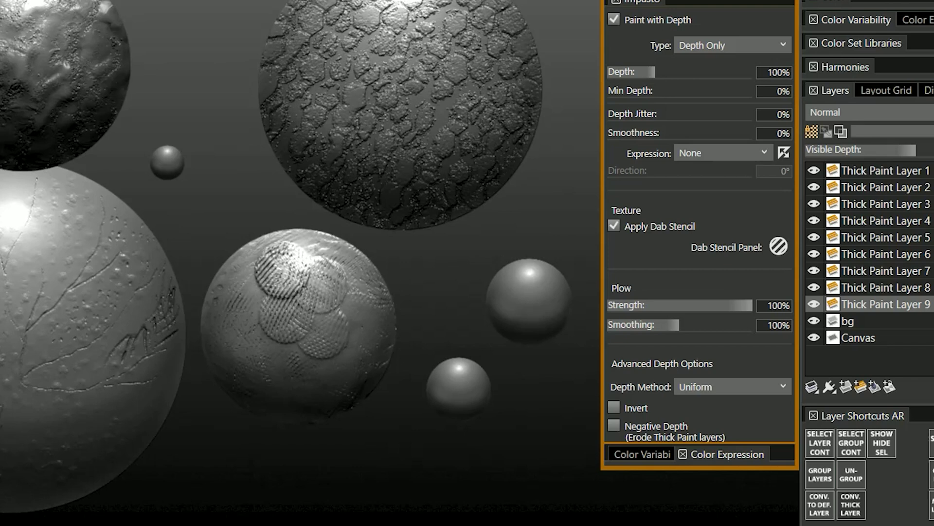
mouse_move(268, 258)
mouse_down()
mouse_move(280, 311)
mouse_move(296, 258)
mouse_move(305, 333)
mouse_move(340, 286)
mouse_move(337, 253)
mouse_up()
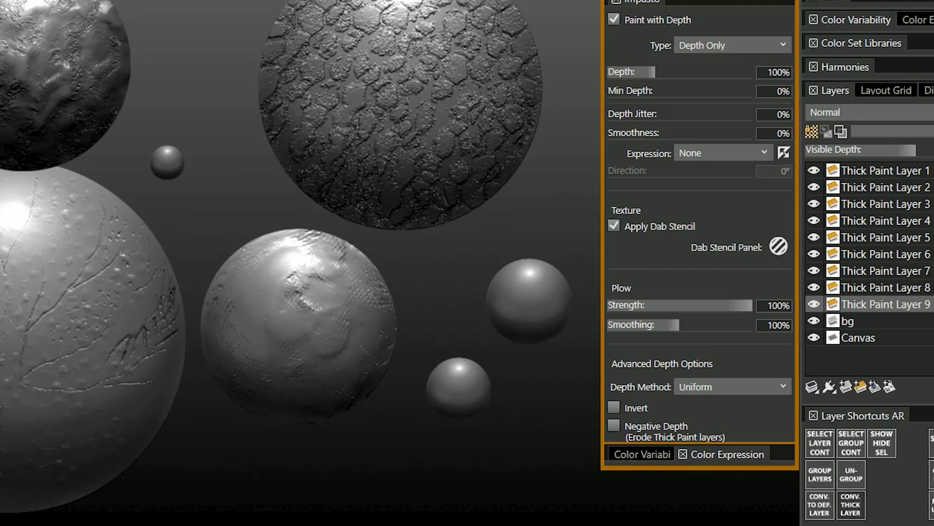
drag(303, 294, 264, 350)
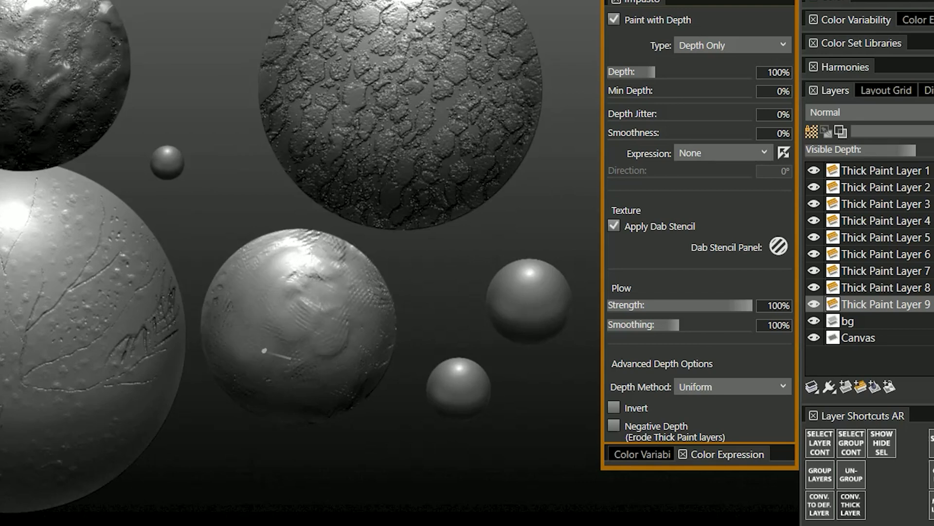
- Build up a textured dab at the sphere's centre and plow it into a raised bump
click(298, 312)
click(299, 312)
click(299, 312)
click(300, 311)
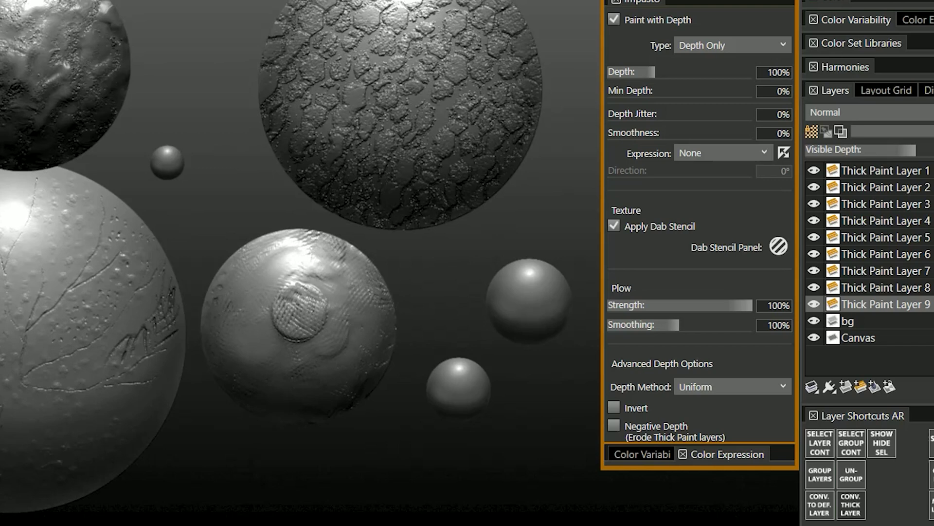
mouse_move(300, 311)
mouse_down()
mouse_move(282, 332)
mouse_move(325, 343)
mouse_up()
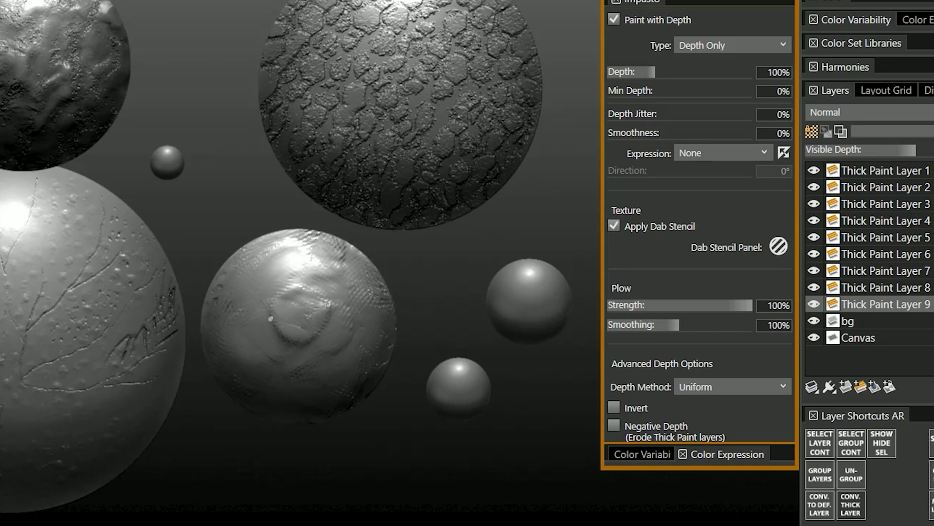
mouse_move(271, 319)
mouse_down()
mouse_move(290, 346)
mouse_move(361, 337)
mouse_up()
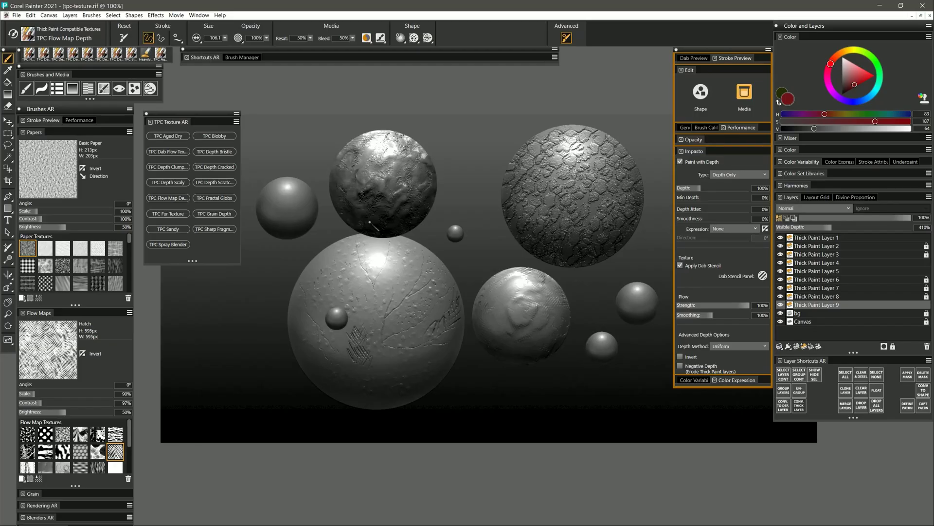
- Revert to the smooth spheres and paint red TPC Fractal Globs on the upper-left sphere
click(17, 15)
click(46, 124)
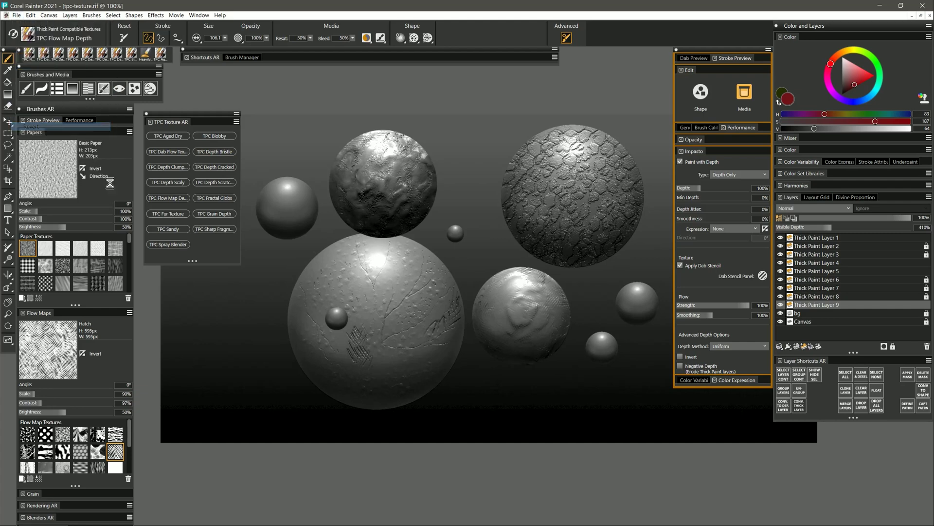
click(222, 198)
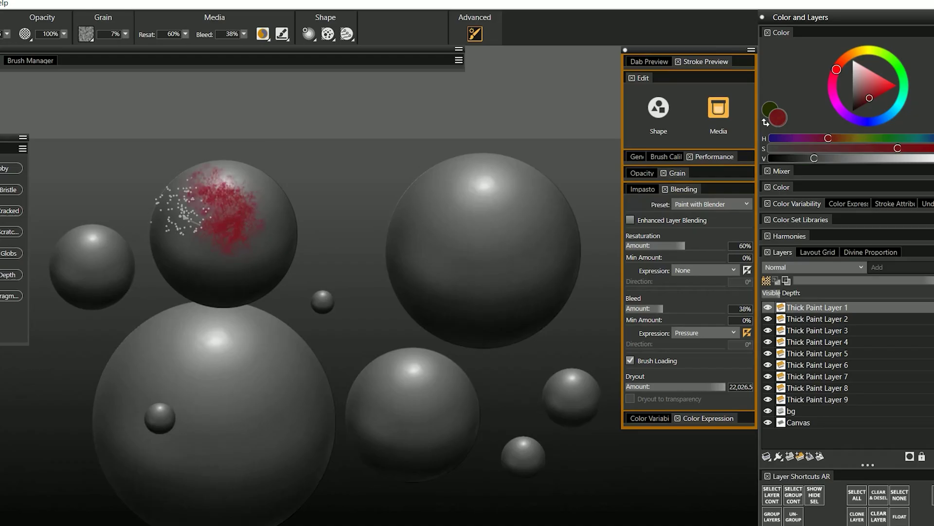
drag(354, 161, 346, 201)
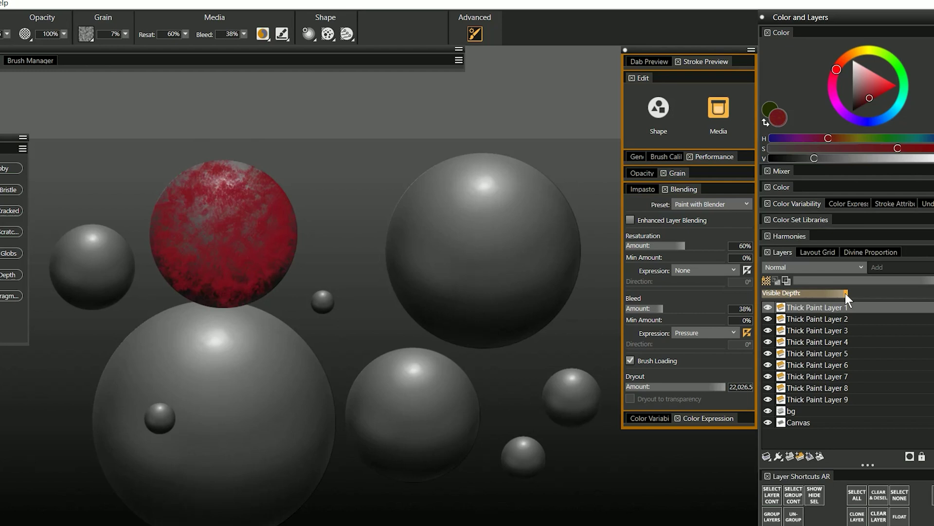
- Blend blue and then bright yellow globs over the red sphere
click(880, 120)
mouse_move(226, 205)
mouse_down()
mouse_move(175, 217)
mouse_move(233, 253)
mouse_up()
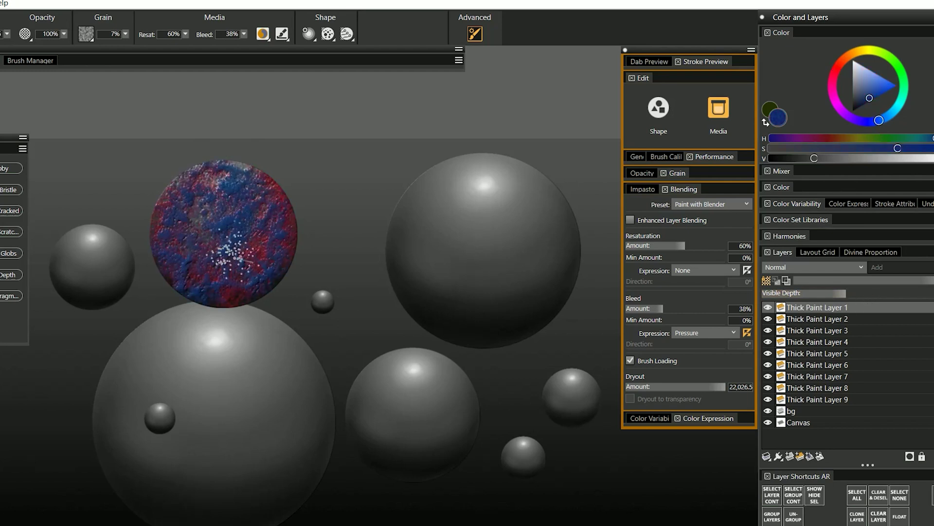
click(863, 51)
click(885, 83)
mouse_move(265, 194)
mouse_down()
mouse_move(170, 265)
mouse_move(207, 272)
mouse_move(209, 290)
mouse_up()
- Keep Impasto Type at Color and Depth and nudge the Visible Depth slightly higher
click(649, 188)
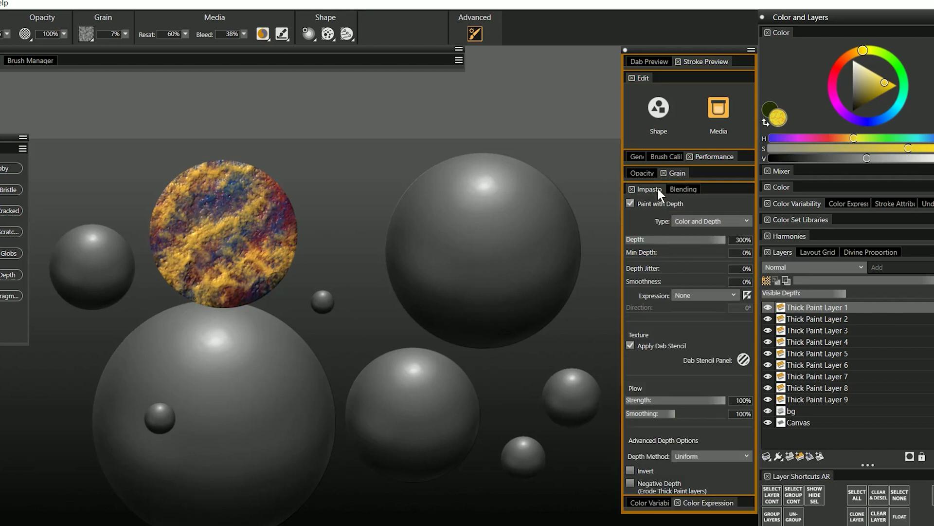
click(709, 220)
click(705, 237)
click(771, 292)
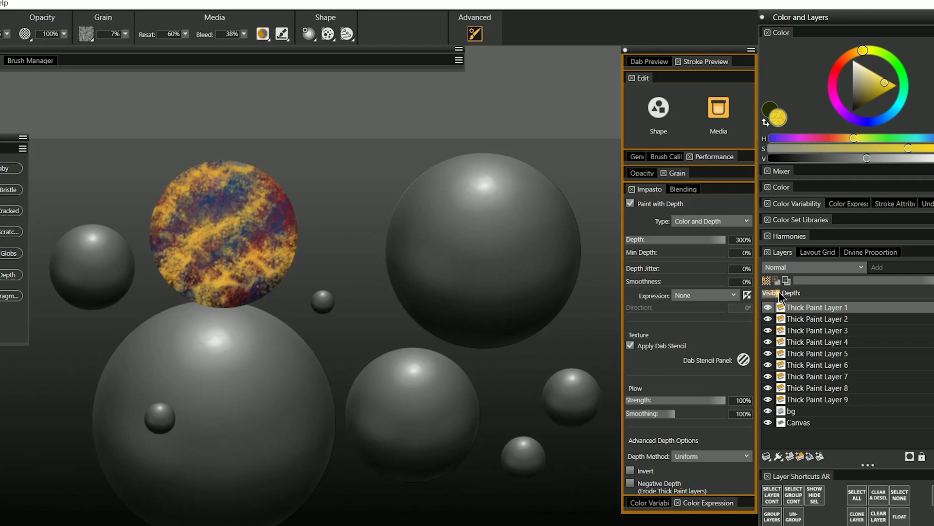
drag(779, 292, 817, 294)
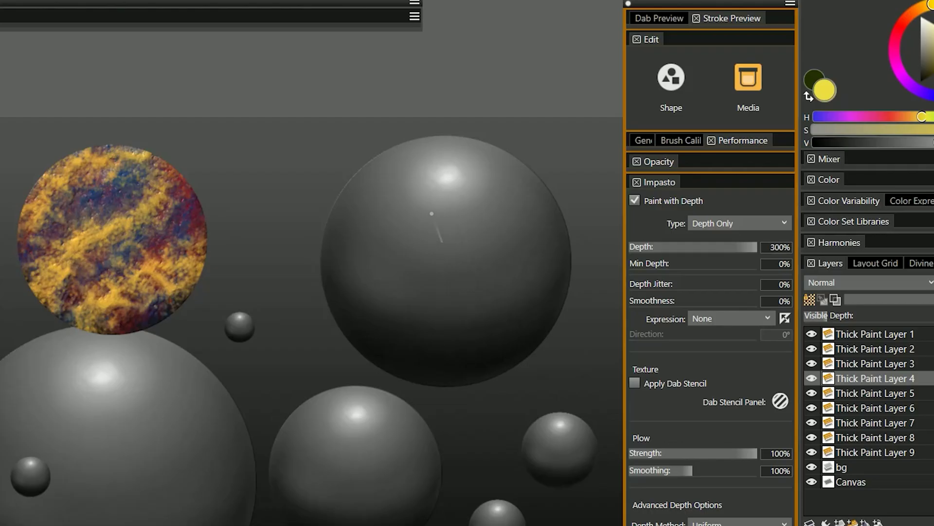
- Brush TPC Fur Texture strokes across the upper half of the large upper-right sphere
mouse_move(432, 213)
mouse_down()
mouse_move(481, 209)
mouse_move(413, 214)
mouse_move(462, 234)
mouse_move(414, 217)
mouse_move(484, 207)
mouse_move(394, 217)
mouse_move(483, 229)
mouse_move(410, 236)
mouse_move(474, 228)
mouse_move(468, 243)
mouse_up()
drag(418, 280, 545, 282)
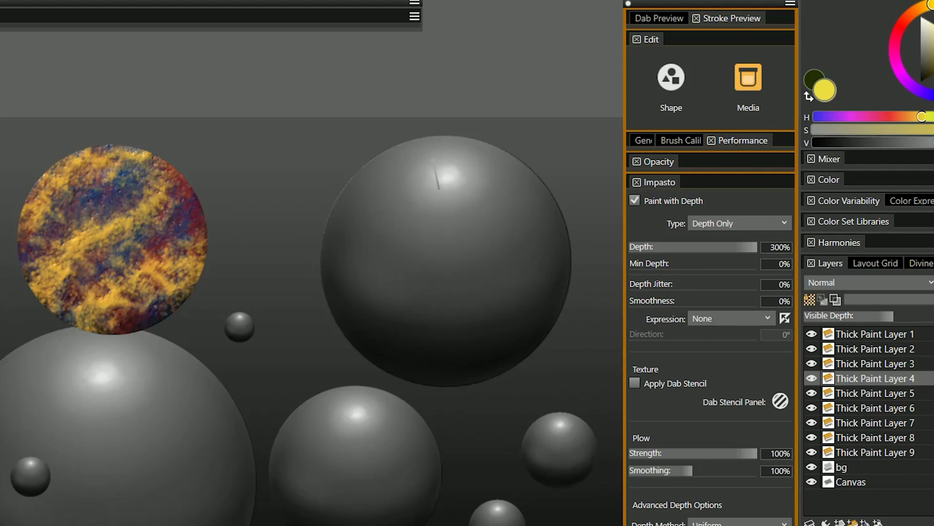
mouse_move(438, 180)
mouse_down()
mouse_move(516, 166)
mouse_move(350, 195)
mouse_move(565, 210)
mouse_move(502, 246)
mouse_move(372, 268)
mouse_move(397, 343)
mouse_move(433, 289)
mouse_move(487, 336)
mouse_move(521, 292)
mouse_move(560, 270)
mouse_move(379, 256)
mouse_move(334, 268)
mouse_move(358, 316)
mouse_move(436, 365)
mouse_move(530, 350)
mouse_up()
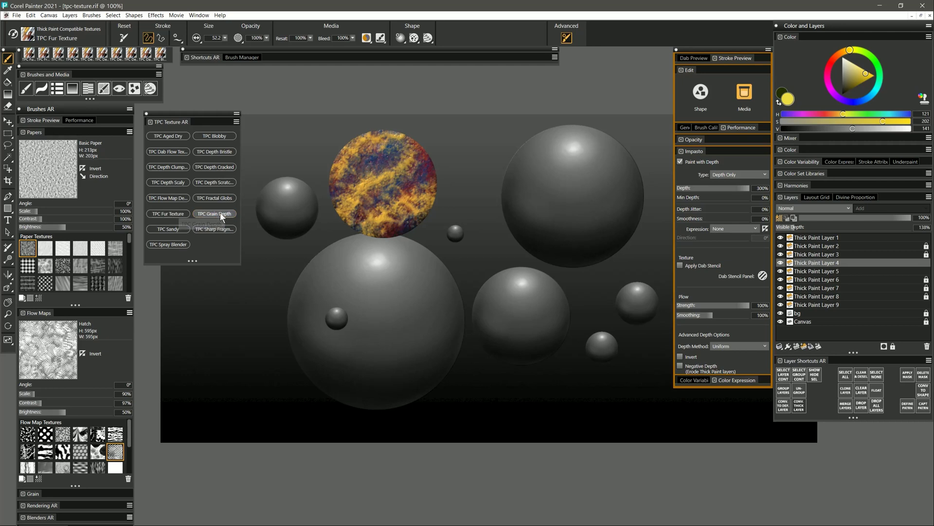
- Switch to the grain depth brush with the Simulated Woodgrain paper texture
click(220, 212)
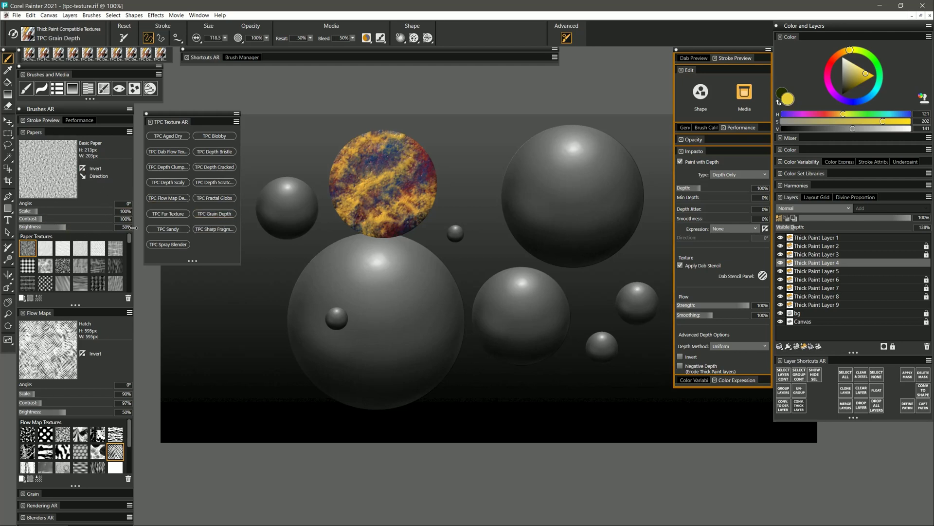
click(27, 266)
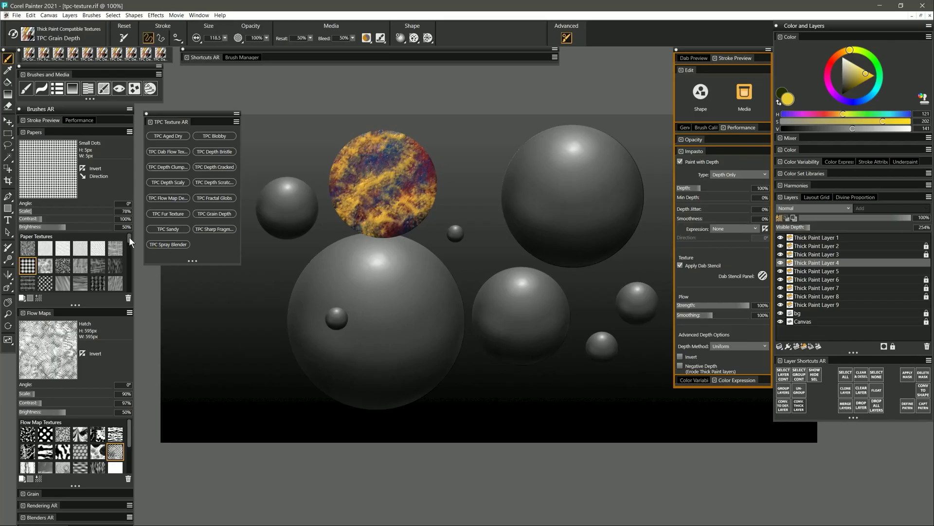
scroll(49, 270, down, 1)
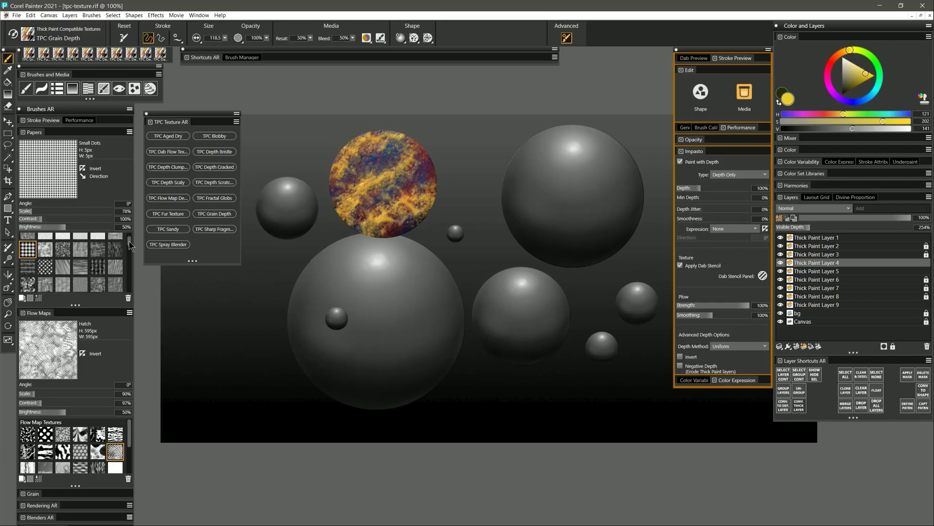
click(28, 276)
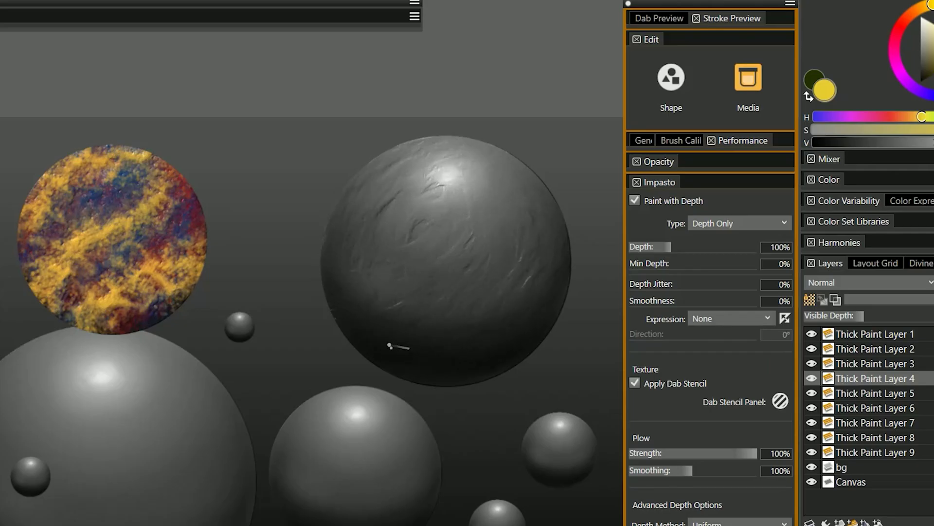
- Brush woodgrain depth strokes over the large upper-right sphere, smoothing away its scratches
drag(413, 268, 394, 196)
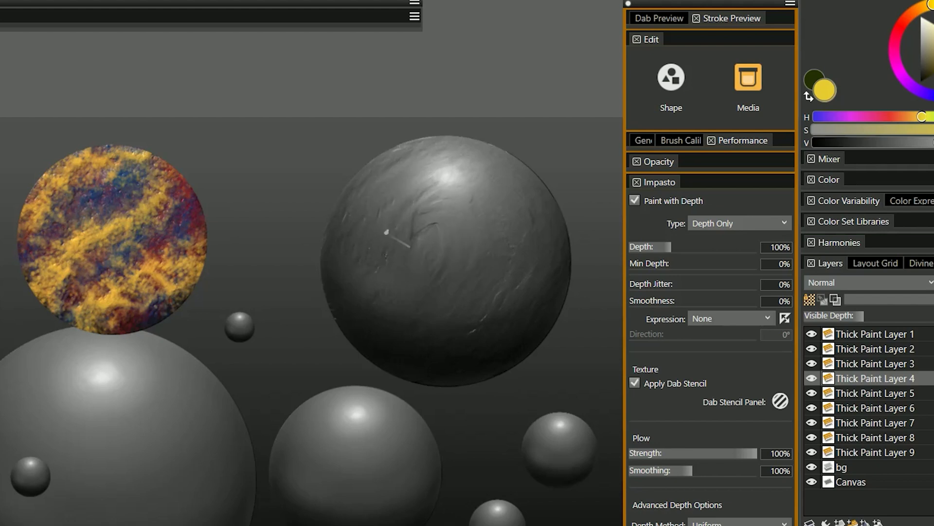
mouse_move(387, 232)
mouse_down()
mouse_move(384, 280)
mouse_move(390, 210)
mouse_move(386, 266)
mouse_move(385, 225)
mouse_move(361, 241)
mouse_move(375, 278)
mouse_up()
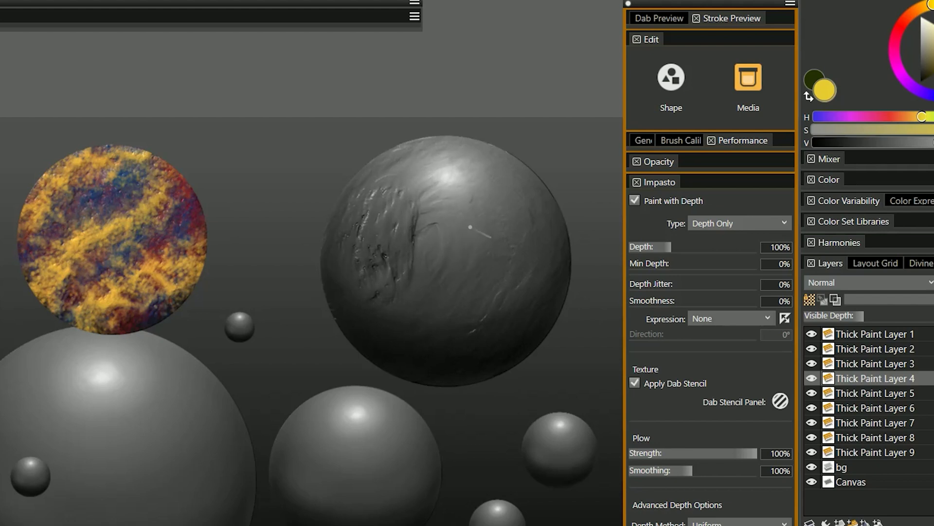
mouse_move(421, 222)
mouse_down()
mouse_move(412, 243)
mouse_move(427, 241)
mouse_move(424, 201)
mouse_move(391, 202)
mouse_move(364, 218)
mouse_move(355, 275)
mouse_move(391, 268)
mouse_move(375, 266)
mouse_move(364, 280)
mouse_move(400, 293)
mouse_move(403, 255)
mouse_move(364, 227)
mouse_move(347, 255)
mouse_move(341, 239)
mouse_move(366, 311)
mouse_move(415, 275)
mouse_move(388, 231)
mouse_move(382, 279)
mouse_move(443, 309)
mouse_move(414, 240)
mouse_move(411, 308)
mouse_up()
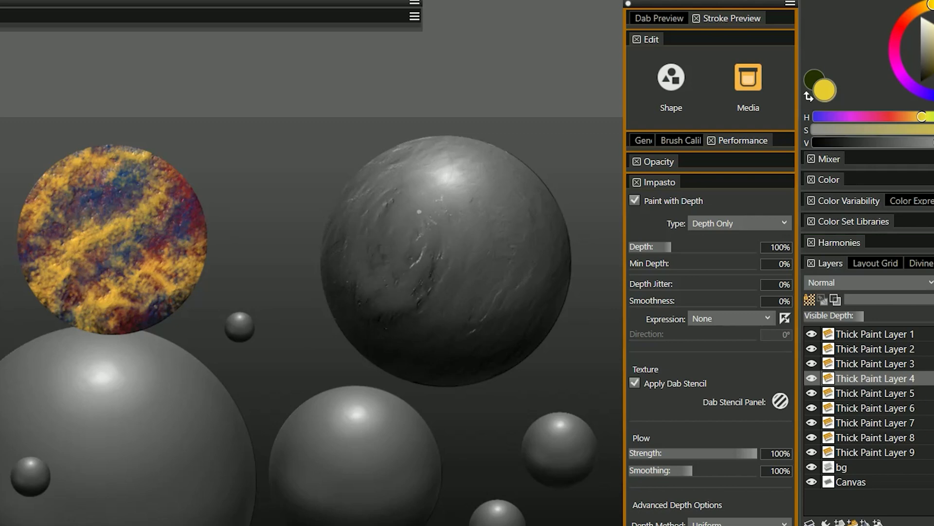
drag(419, 211, 406, 294)
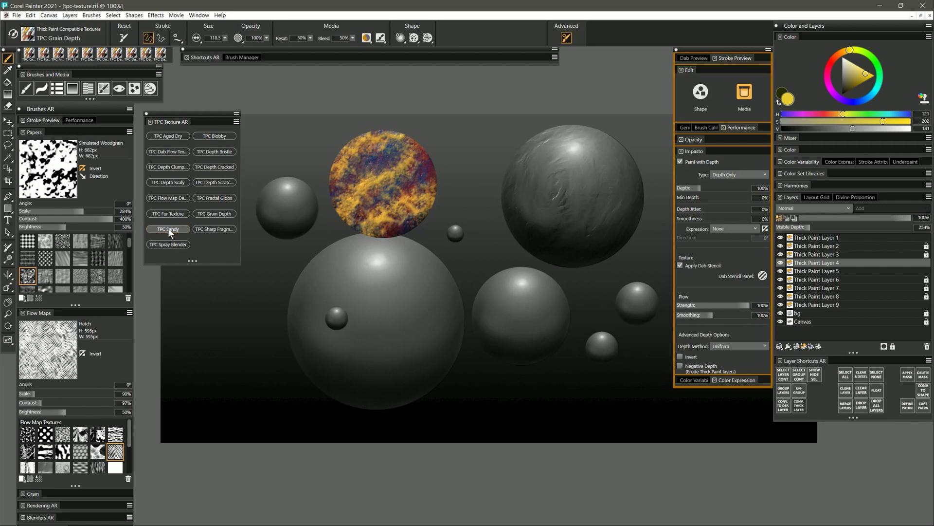
- Select TPC Sandy, raise Visible Depth, and choose the Clouds flow map
click(169, 229)
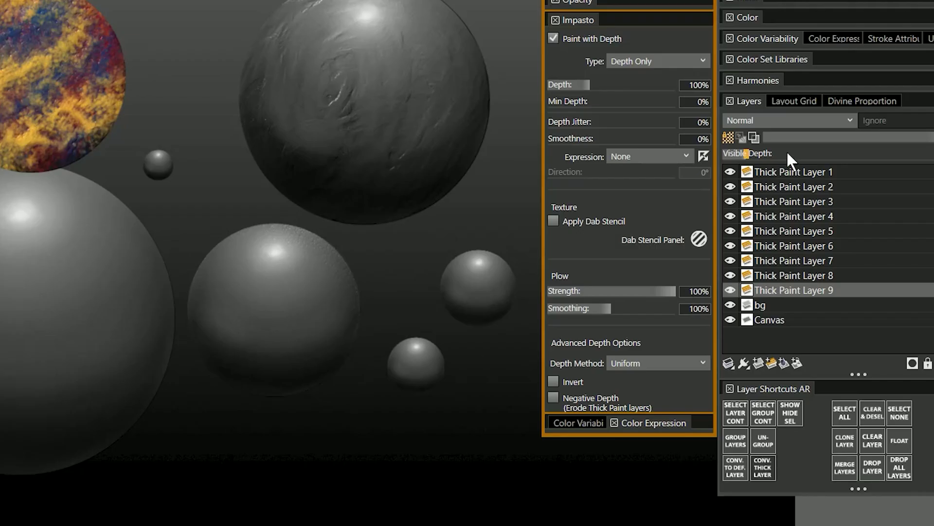
drag(813, 226, 836, 226)
drag(828, 151, 850, 154)
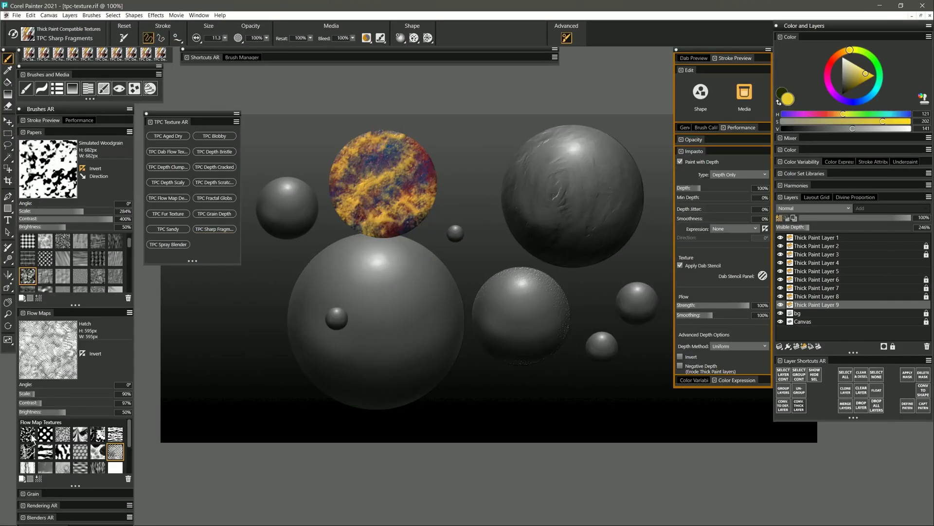
click(28, 434)
- Paint trial yellow fragment strokes across the big sphere and deepen their relief
mouse_move(375, 249)
mouse_down()
mouse_move(310, 308)
mouse_move(376, 269)
mouse_move(336, 315)
mouse_move(411, 275)
mouse_move(465, 303)
mouse_up()
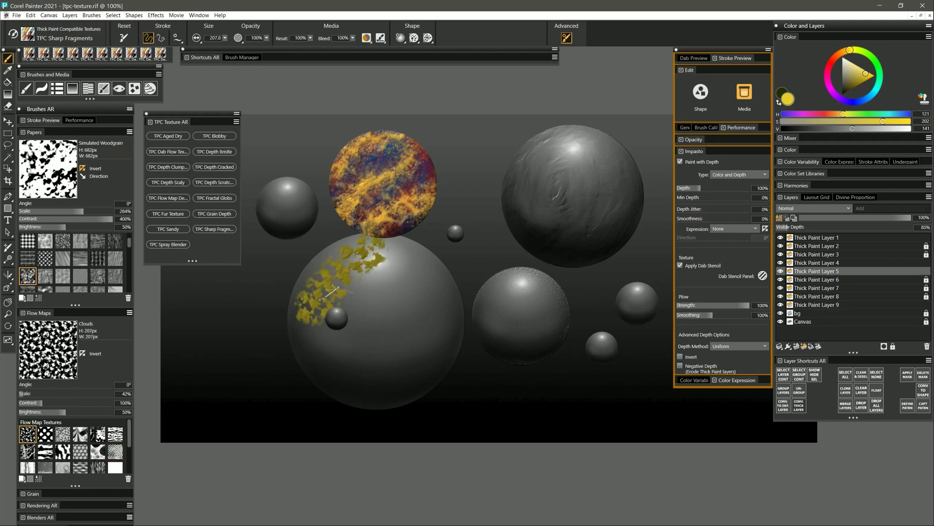
drag(810, 226, 841, 227)
drag(427, 294, 377, 336)
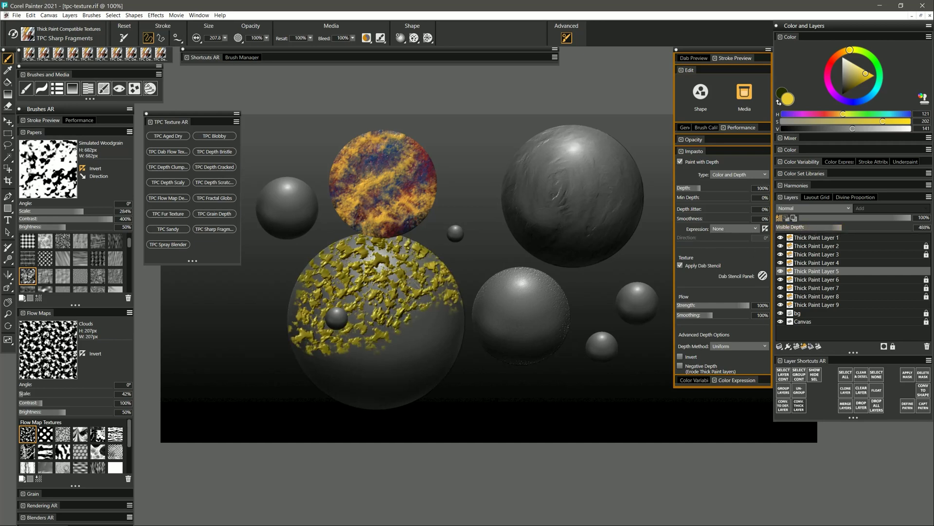
drag(412, 273, 386, 304)
mouse_move(392, 259)
mouse_down()
mouse_move(363, 285)
mouse_move(307, 292)
mouse_move(444, 316)
mouse_move(423, 360)
mouse_move(360, 385)
mouse_move(462, 358)
mouse_up()
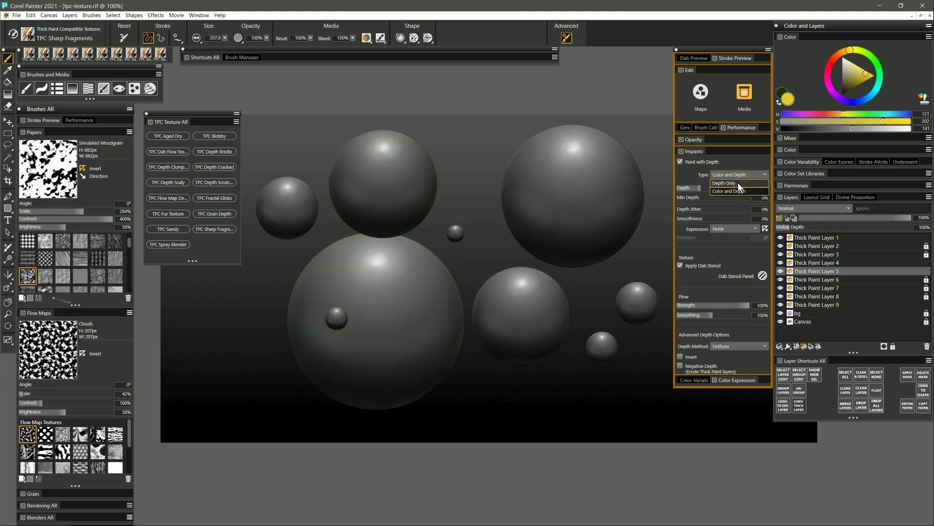
- Set Impasto to Depth Only and sculpt rough relief across the big sphere's top and middle
click(738, 183)
mouse_move(360, 283)
mouse_down()
mouse_move(256, 290)
mouse_move(281, 322)
mouse_move(399, 271)
mouse_move(445, 232)
mouse_move(345, 352)
mouse_move(273, 391)
mouse_move(407, 351)
mouse_move(458, 293)
mouse_move(445, 371)
mouse_move(323, 427)
mouse_move(493, 266)
mouse_move(478, 230)
mouse_move(368, 295)
mouse_move(407, 298)
mouse_move(251, 261)
mouse_move(267, 206)
mouse_move(375, 163)
mouse_up()
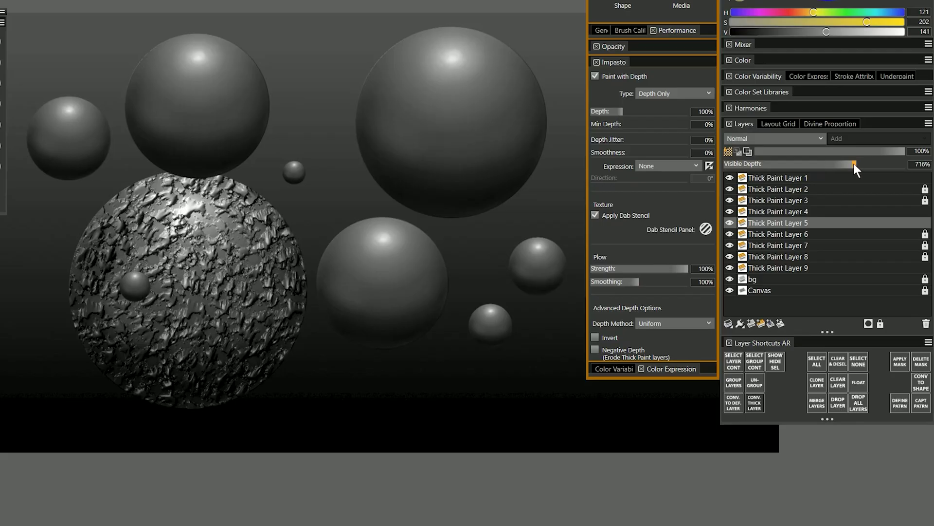
mouse_move(184, 212)
mouse_down()
mouse_move(115, 300)
mouse_move(125, 316)
mouse_up()
drag(149, 192, 90, 289)
drag(202, 206, 122, 331)
mouse_move(209, 210)
mouse_down()
mouse_move(149, 339)
mouse_move(200, 283)
mouse_move(280, 268)
mouse_up()
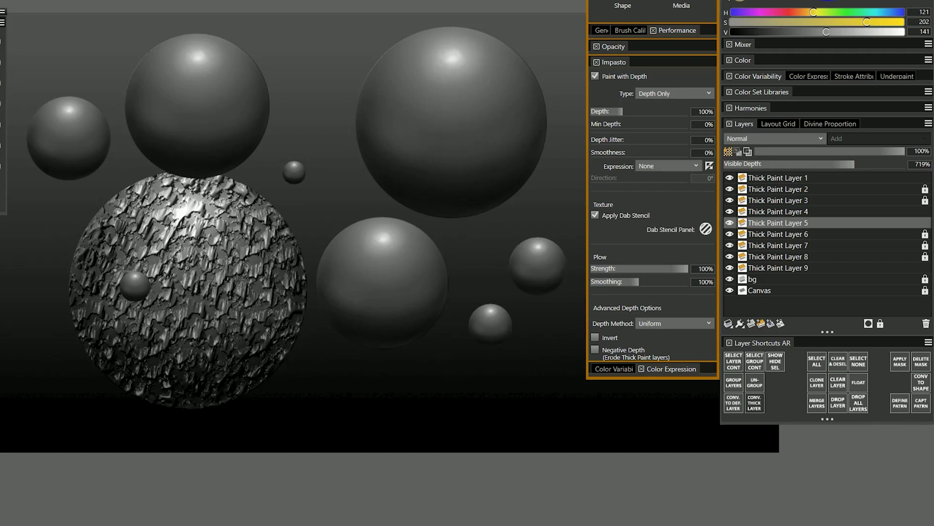
- Re-sculpt the big sphere's upper area, right side and left part until fully covered
mouse_move(157, 186)
mouse_down()
mouse_move(118, 237)
mouse_move(150, 246)
mouse_up()
mouse_move(188, 175)
mouse_down()
mouse_move(182, 238)
mouse_move(205, 261)
mouse_up()
mouse_move(238, 189)
mouse_down()
mouse_move(195, 270)
mouse_move(222, 273)
mouse_up()
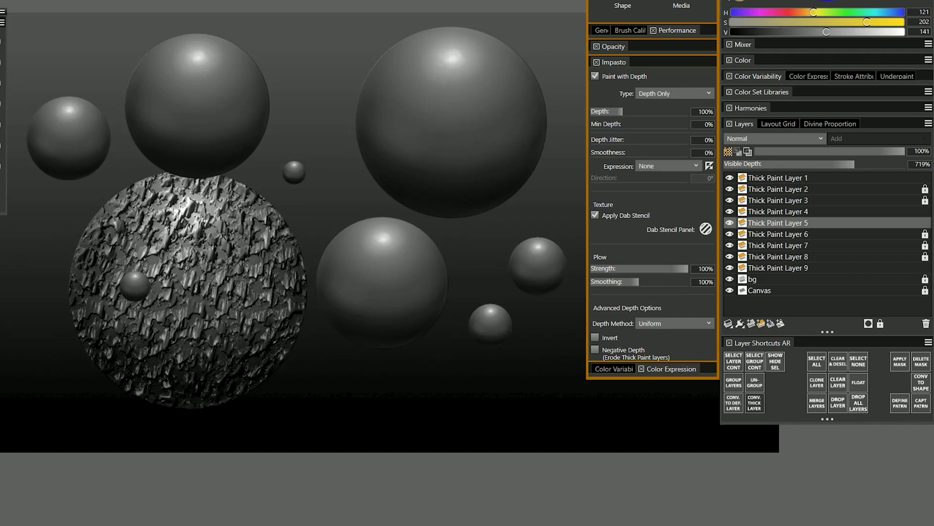
drag(270, 214, 234, 307)
drag(298, 302, 241, 357)
mouse_move(195, 254)
mouse_down()
mouse_move(141, 331)
mouse_move(112, 272)
mouse_move(72, 287)
mouse_move(146, 228)
mouse_move(170, 183)
mouse_move(200, 234)
mouse_move(221, 195)
mouse_move(228, 273)
mouse_move(269, 205)
mouse_move(282, 316)
mouse_up()
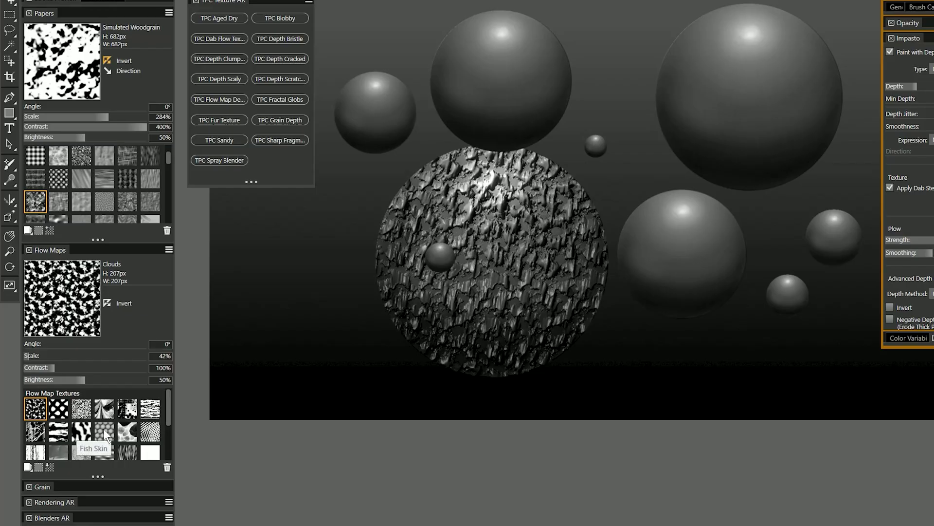
- Paint fish-scale relief with the Fish Skin flow map, scaled down to 77%
click(103, 429)
mouse_move(482, 198)
mouse_down()
mouse_move(574, 161)
mouse_move(550, 219)
mouse_move(389, 221)
mouse_move(594, 243)
mouse_move(440, 252)
mouse_move(387, 240)
mouse_move(489, 275)
mouse_move(452, 284)
mouse_move(461, 307)
mouse_move(485, 291)
mouse_move(555, 290)
mouse_move(579, 280)
mouse_move(541, 335)
mouse_move(501, 350)
mouse_move(423, 326)
mouse_move(389, 272)
mouse_move(404, 195)
mouse_move(442, 221)
mouse_move(477, 161)
mouse_move(516, 200)
mouse_move(550, 204)
mouse_move(591, 183)
mouse_move(458, 155)
mouse_up()
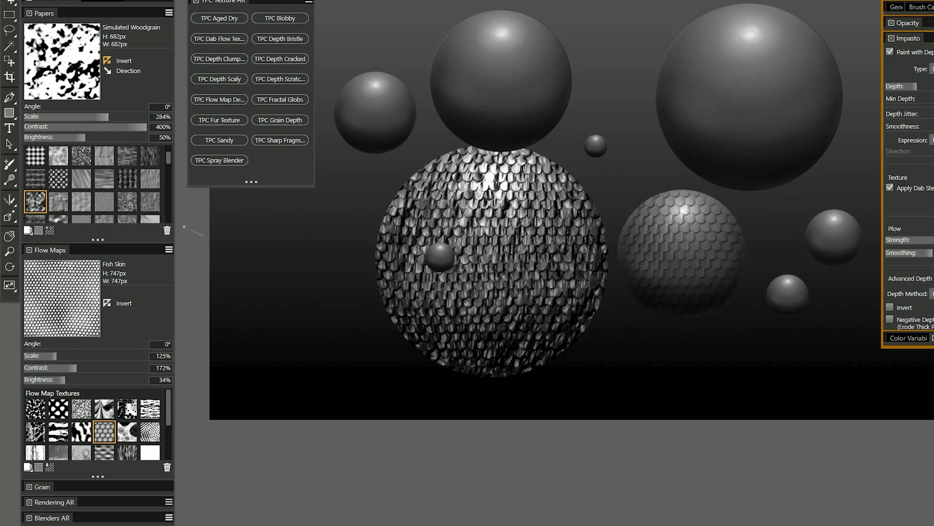
click(40, 356)
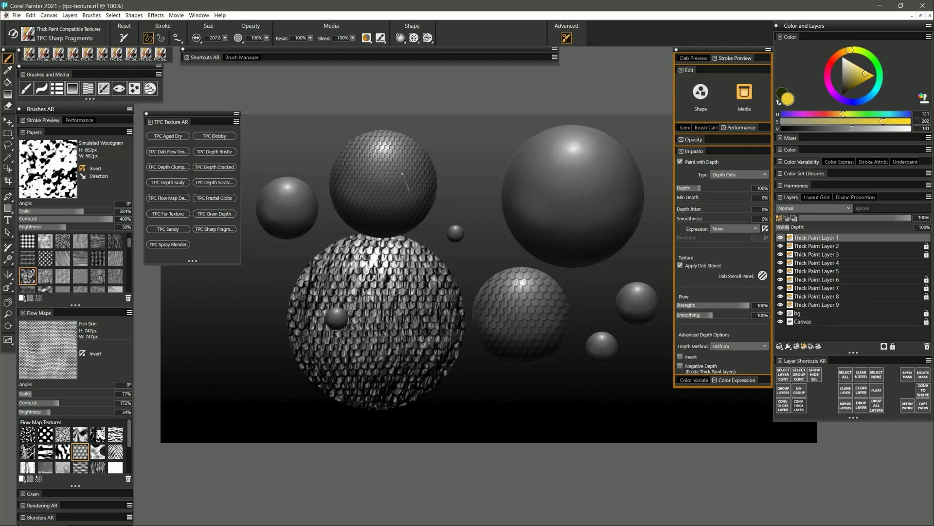
- With Bulge AR, convert Thick Paint Layer 1 to a default layer and bulge the top sphere's scales
mouse_move(211, 177)
mouse_down()
mouse_move(211, 186)
mouse_move(211, 168)
mouse_up()
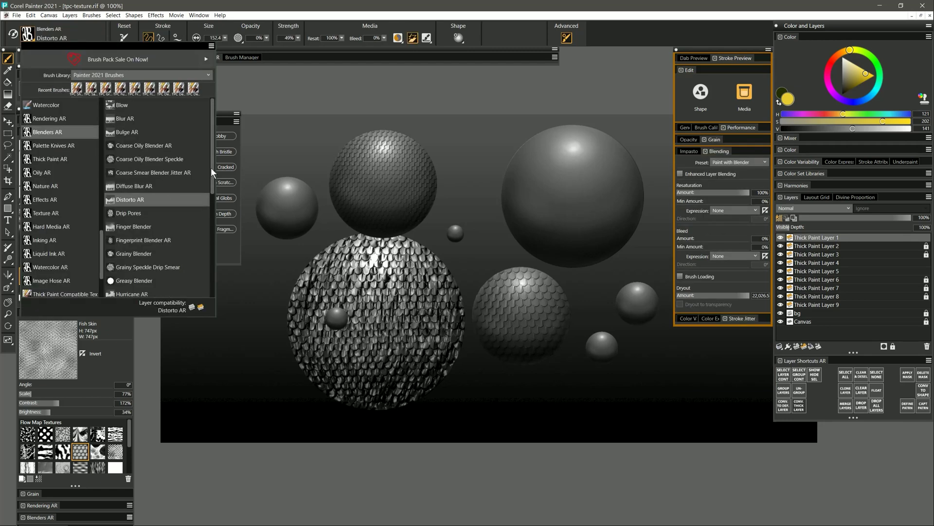
click(127, 131)
right_click(808, 237)
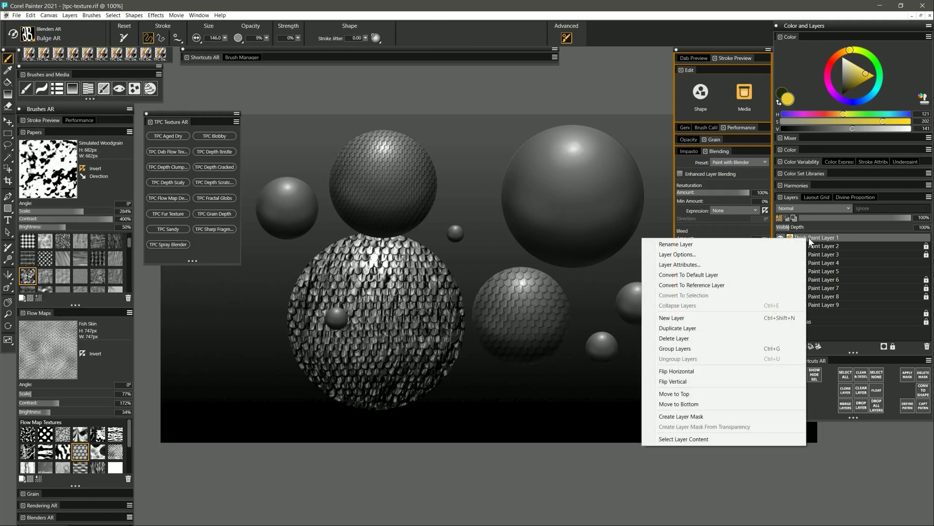
click(734, 276)
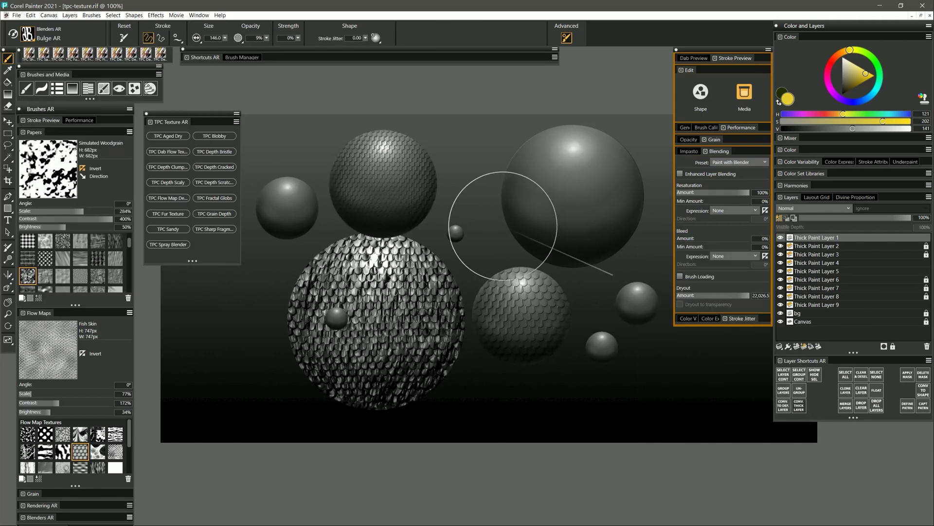
drag(383, 181, 384, 183)
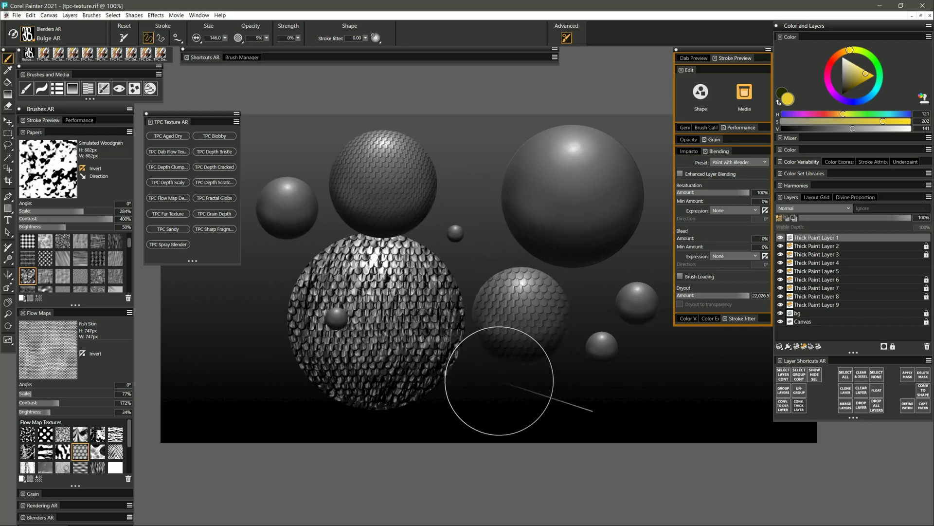
- Convert the layer back to Thick Paint Layer 10 and raise Visible Depth to 353%
right_click(810, 237)
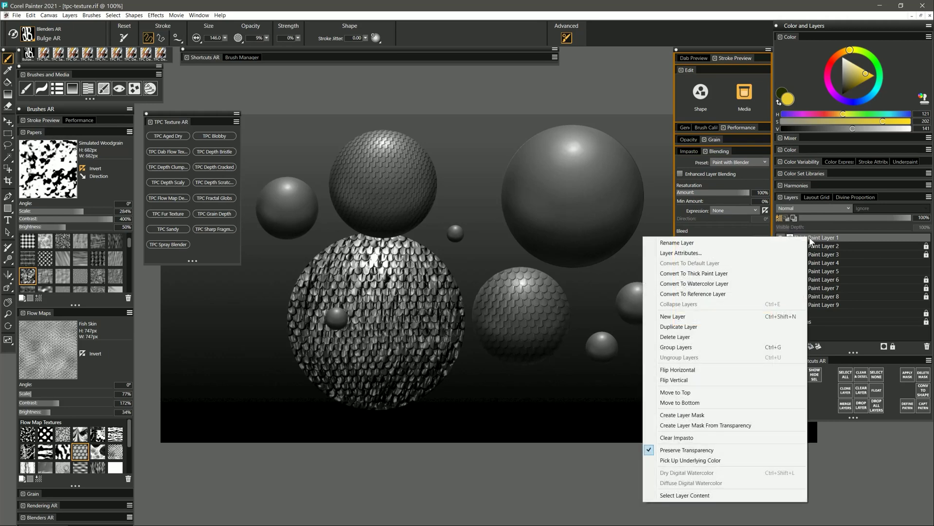
click(728, 273)
drag(808, 227, 823, 227)
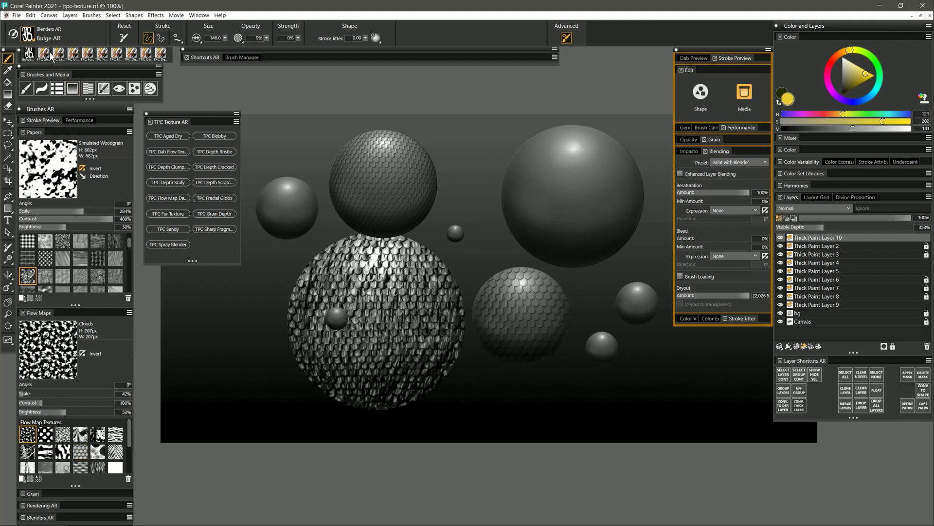
- Add TPC Sharp Fragments to the top sphere, then spray-blend the right-centre and big spheres into speckles
click(44, 53)
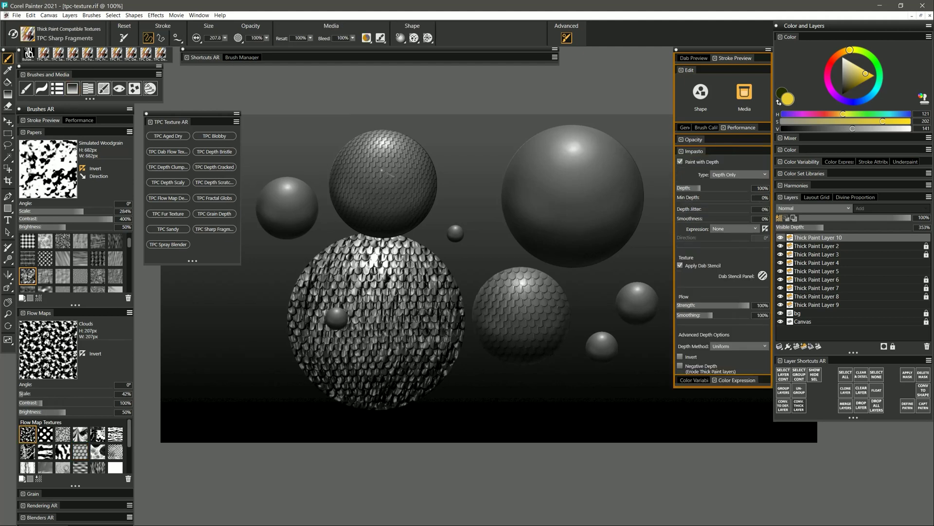
mouse_move(381, 169)
mouse_down()
mouse_move(358, 186)
mouse_move(403, 159)
mouse_move(403, 190)
mouse_move(354, 203)
mouse_move(400, 217)
mouse_move(433, 195)
mouse_up()
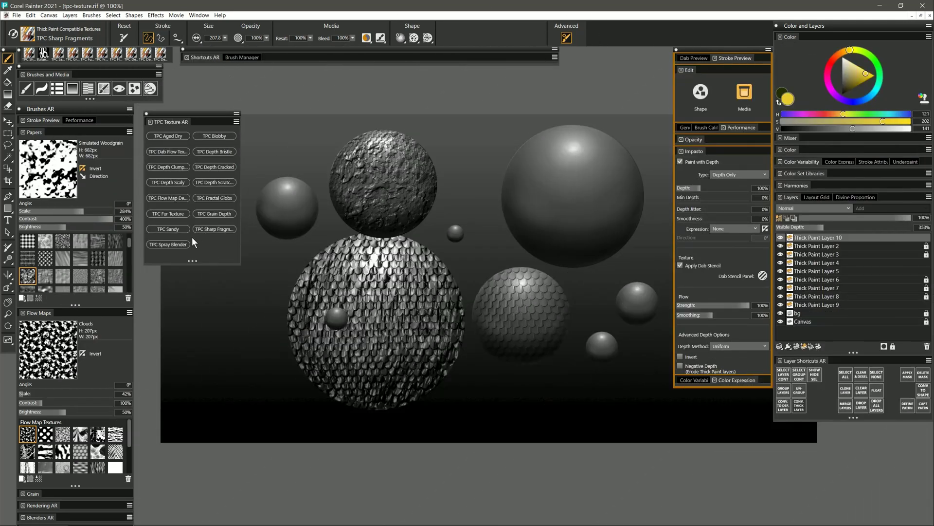
click(171, 245)
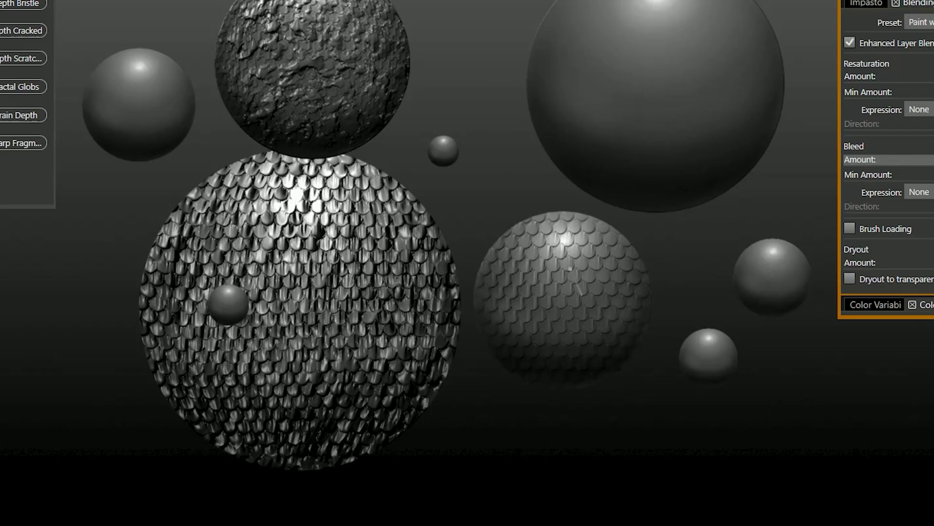
mouse_move(569, 268)
mouse_down()
mouse_move(547, 297)
mouse_move(518, 282)
mouse_move(543, 312)
mouse_move(491, 287)
mouse_up()
mouse_move(545, 207)
mouse_down()
mouse_move(540, 314)
mouse_move(618, 336)
mouse_move(565, 233)
mouse_move(502, 297)
mouse_move(579, 292)
mouse_move(599, 341)
mouse_move(567, 346)
mouse_move(525, 248)
mouse_move(540, 230)
mouse_up()
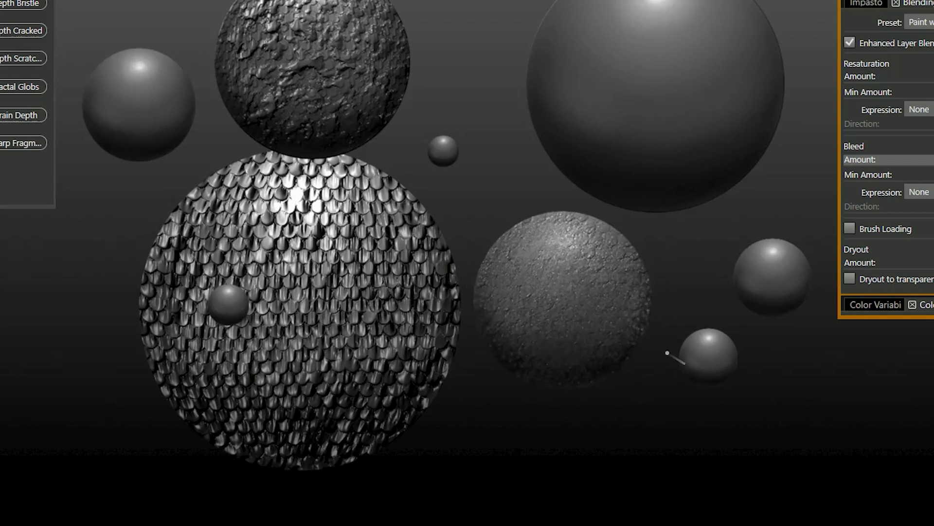
mouse_move(317, 311)
mouse_down()
mouse_move(234, 200)
mouse_move(301, 262)
mouse_up()
mouse_move(244, 314)
mouse_down()
mouse_move(360, 308)
mouse_move(386, 299)
mouse_up()
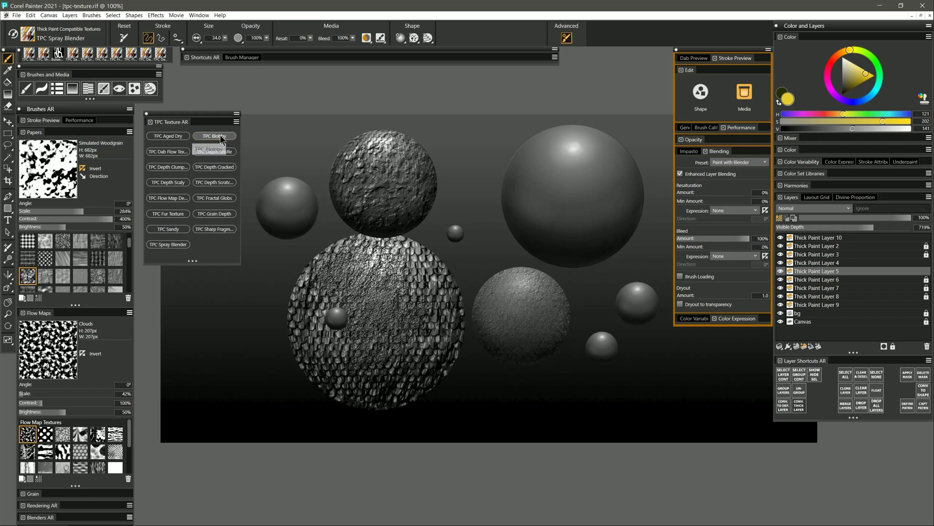
- Paint TPC Blobby yellow on the big sphere's left, red on its right, and spray-blend the middle
click(214, 136)
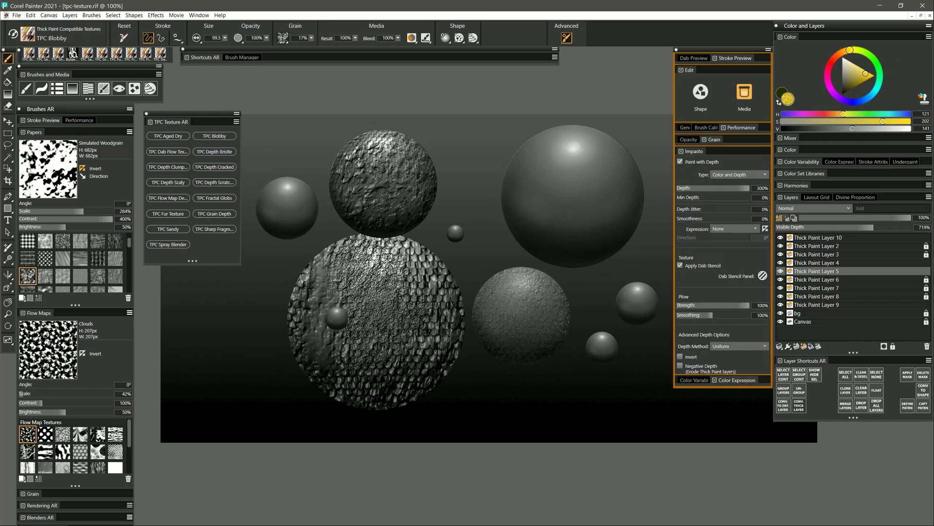
mouse_move(348, 253)
mouse_down()
mouse_move(341, 384)
mouse_move(375, 390)
mouse_move(391, 321)
mouse_move(384, 340)
mouse_up()
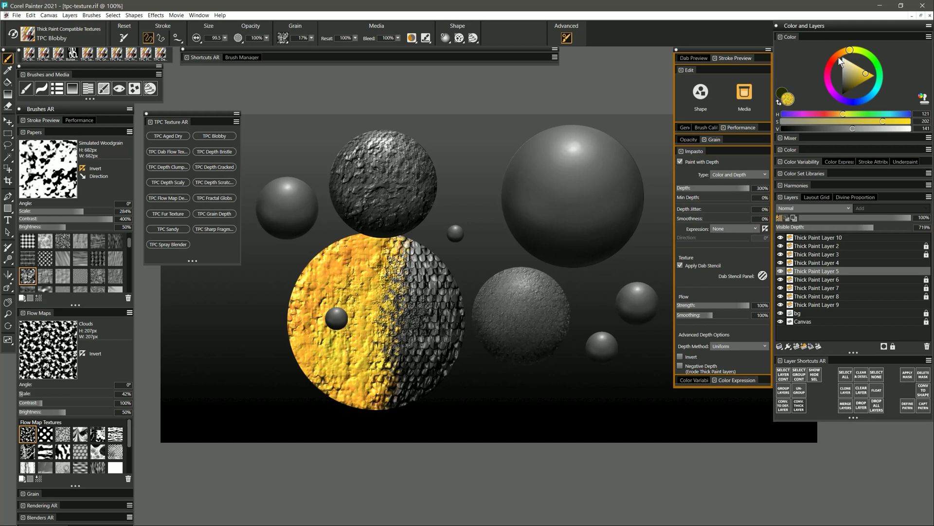
drag(840, 61, 834, 61)
mouse_move(455, 258)
mouse_down()
mouse_move(445, 338)
mouse_move(433, 239)
mouse_move(404, 331)
mouse_move(385, 273)
mouse_move(373, 329)
mouse_move(371, 309)
mouse_up()
click(168, 244)
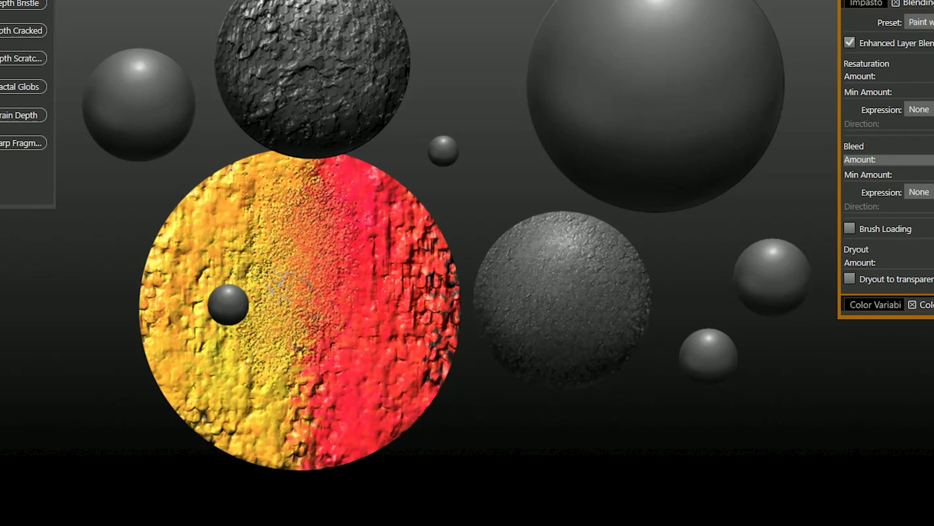
mouse_move(287, 285)
mouse_down()
mouse_move(365, 312)
mouse_move(304, 375)
mouse_move(294, 346)
mouse_move(304, 408)
mouse_move(275, 418)
mouse_move(287, 395)
mouse_move(328, 438)
mouse_move(330, 409)
mouse_move(258, 402)
mouse_move(368, 375)
mouse_move(309, 365)
mouse_move(316, 287)
mouse_move(306, 308)
mouse_move(324, 267)
mouse_move(304, 236)
mouse_move(314, 210)
mouse_move(300, 175)
mouse_move(331, 161)
mouse_move(292, 152)
mouse_move(279, 257)
mouse_move(302, 302)
mouse_move(332, 302)
mouse_move(353, 175)
mouse_move(321, 334)
mouse_move(280, 297)
mouse_move(275, 240)
mouse_up()
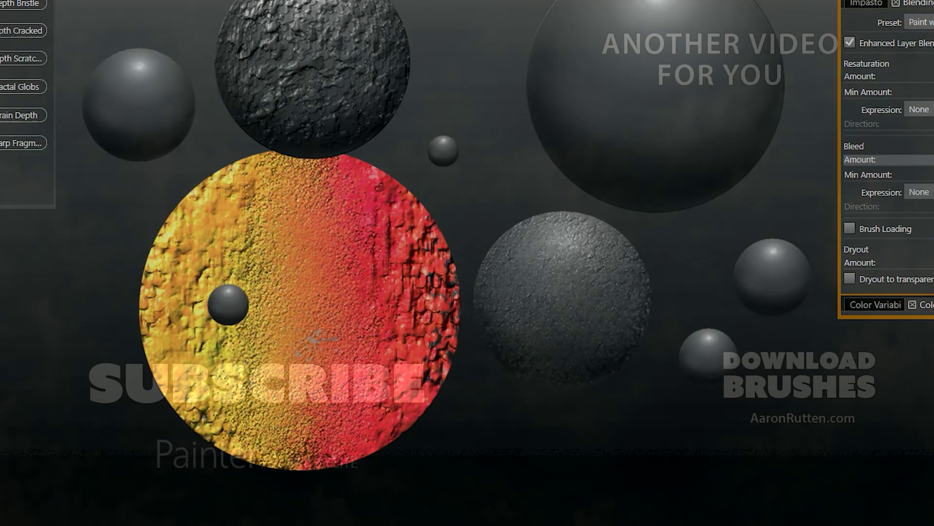